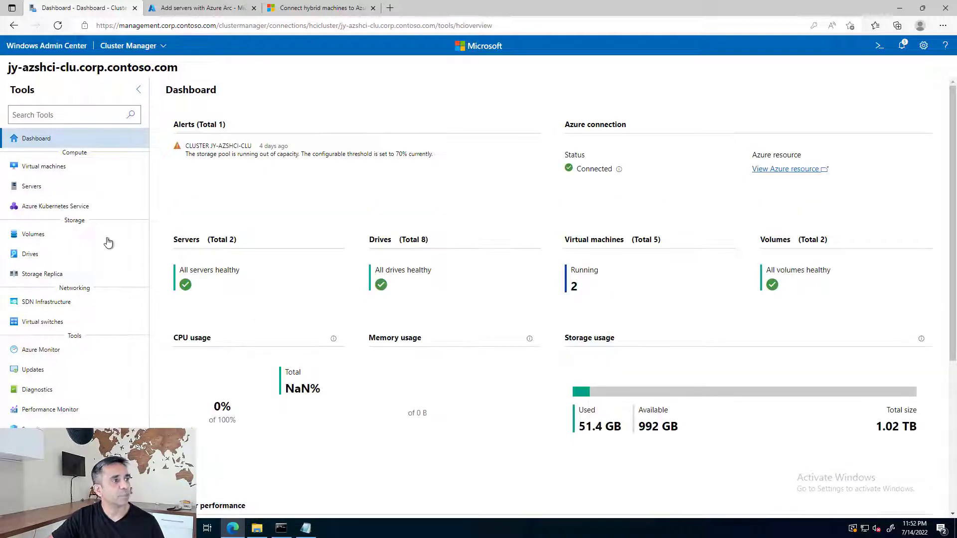
Review the cluster's server inventory in Windows Admin Center and return to the cluster dashboard.
left_click(41, 192)
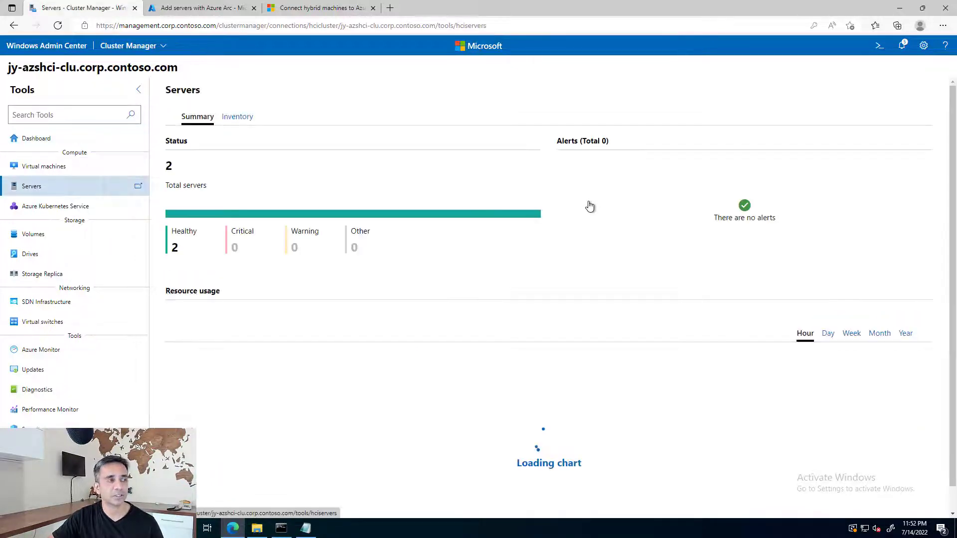
left_click(248, 118)
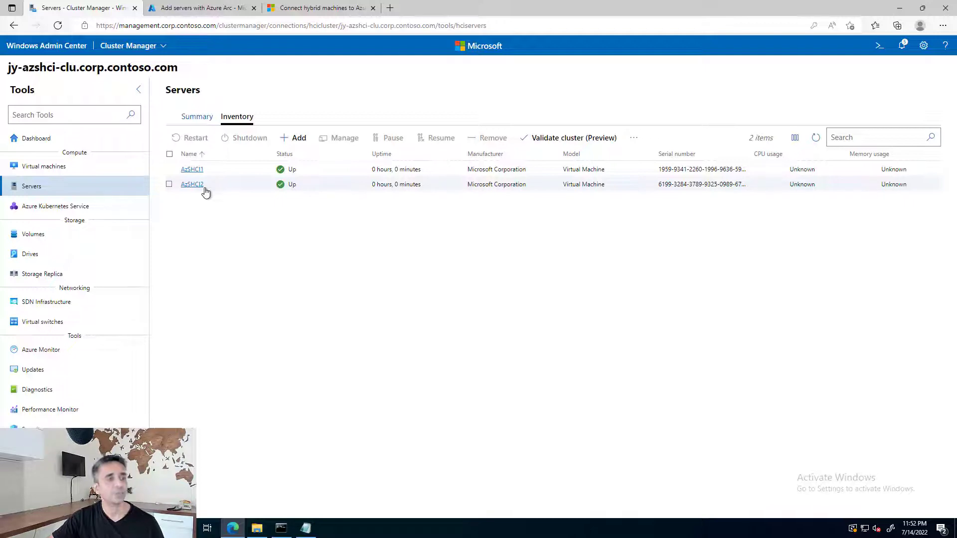
left_click(39, 138)
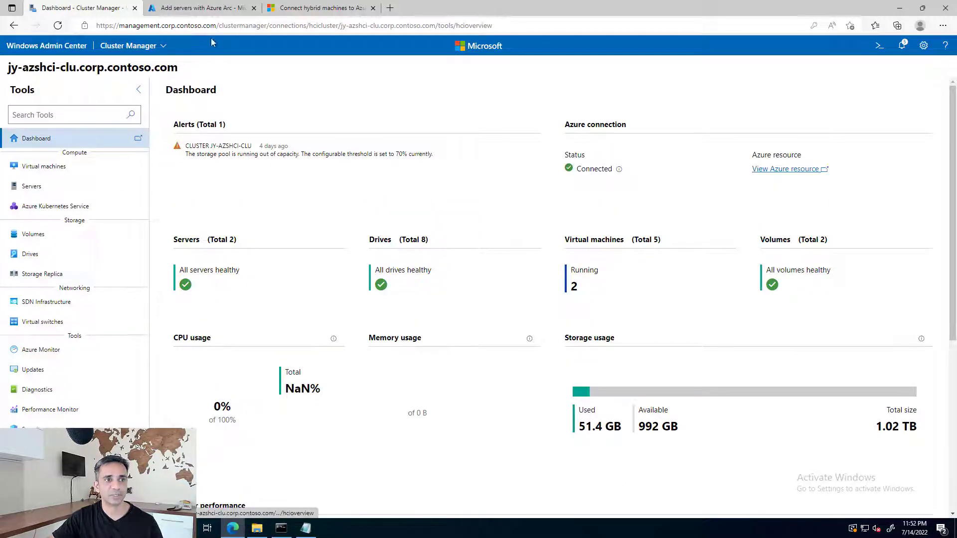
Switch to the Azure portal and view the overview of the Azure Stack HCI cluster JY-AzSHCI-CLU.
left_click(181, 14)
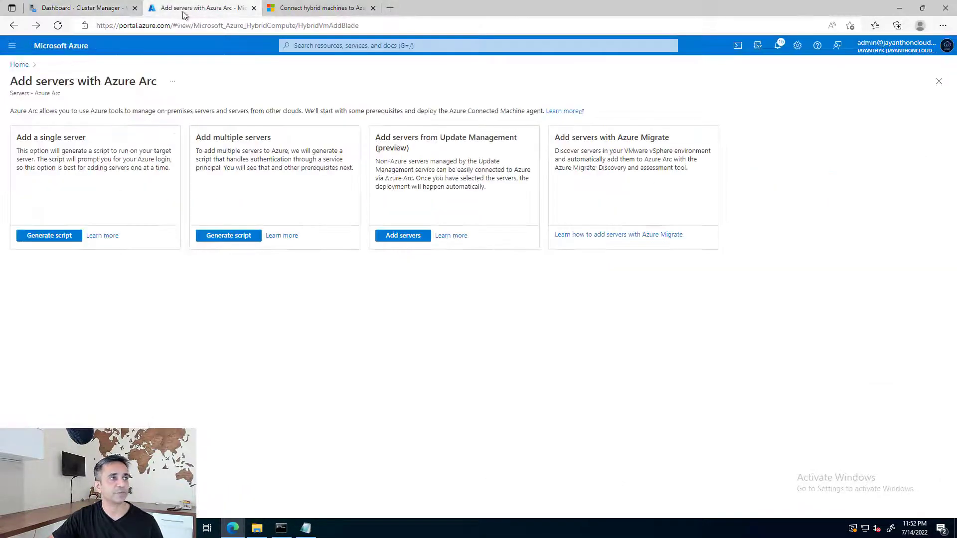
left_click(19, 65)
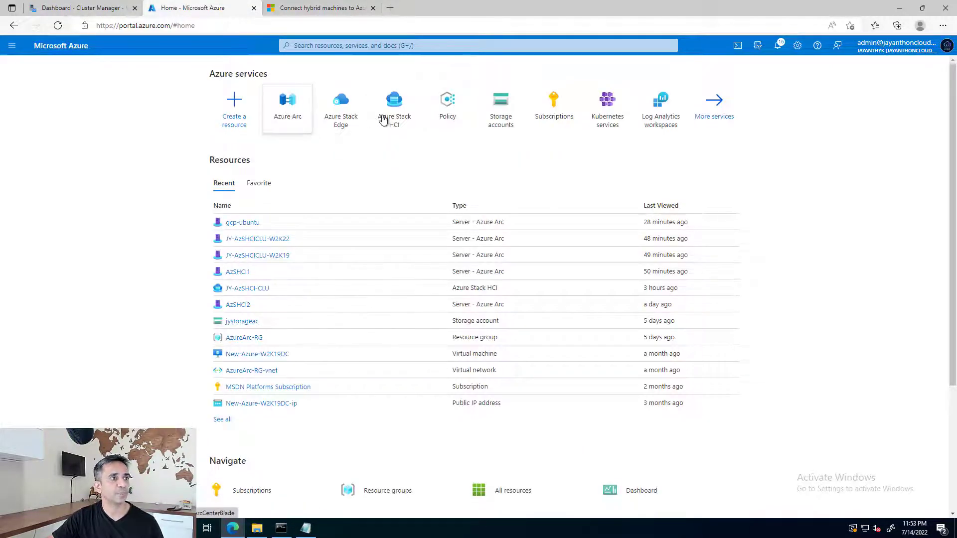
left_click(395, 115)
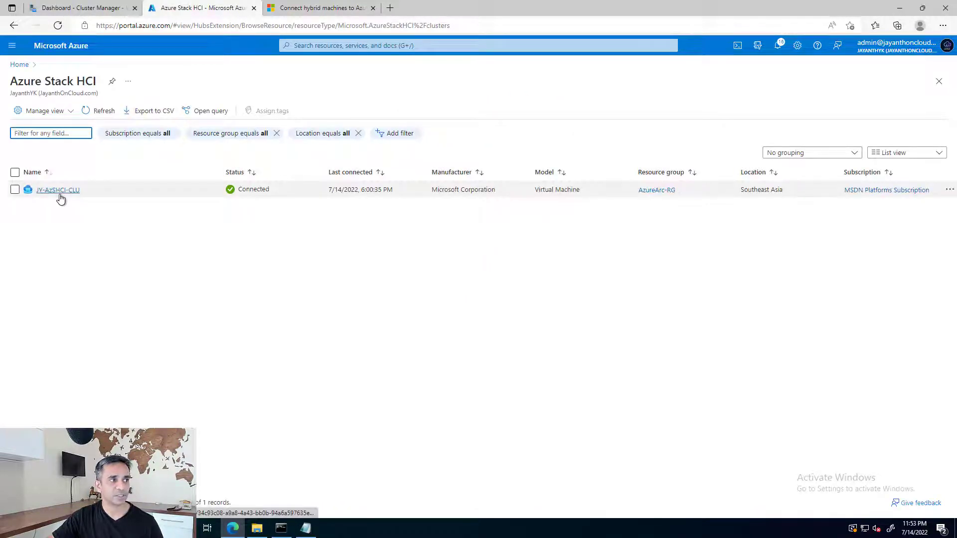
mouse_move(60, 196)
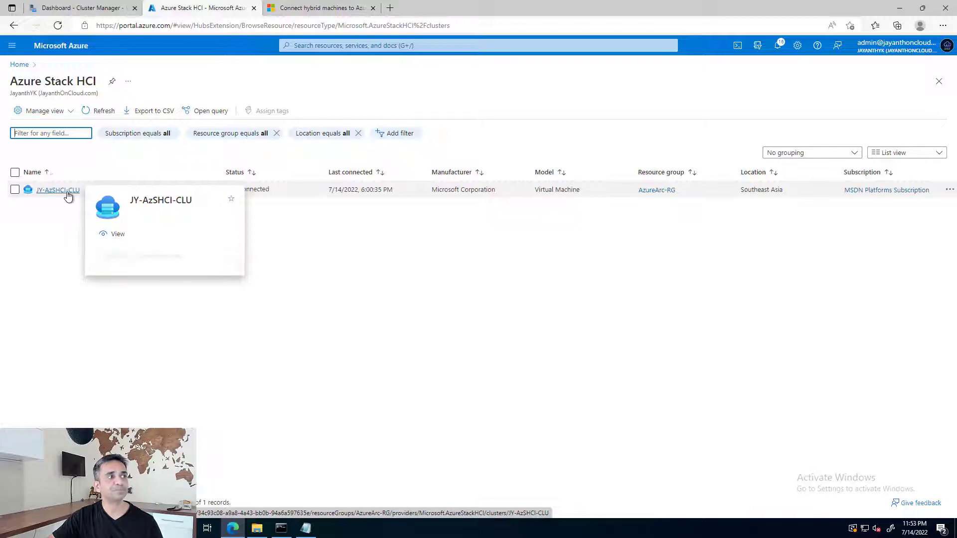
left_click(67, 194)
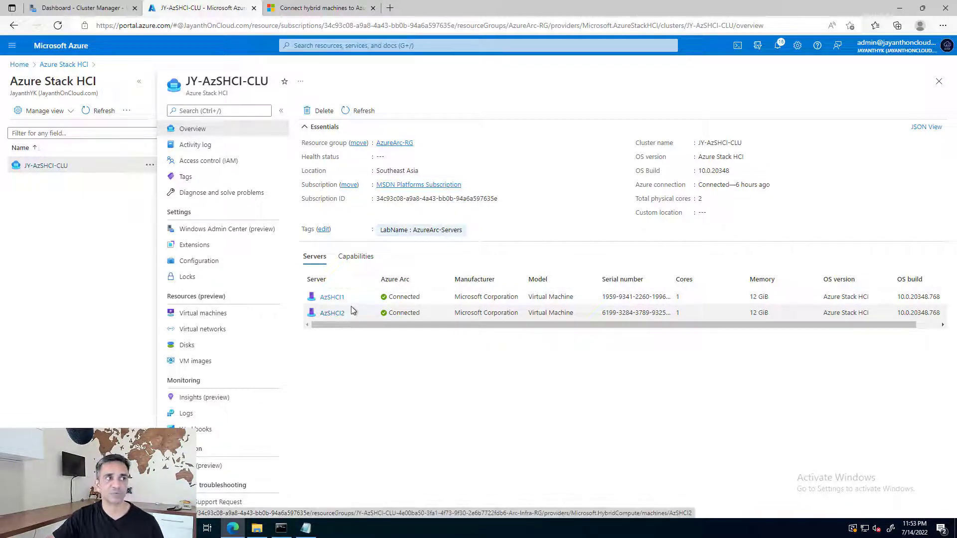
Switch back to Windows Admin Center and view the cluster's virtual machine inventory.
left_click(65, 10)
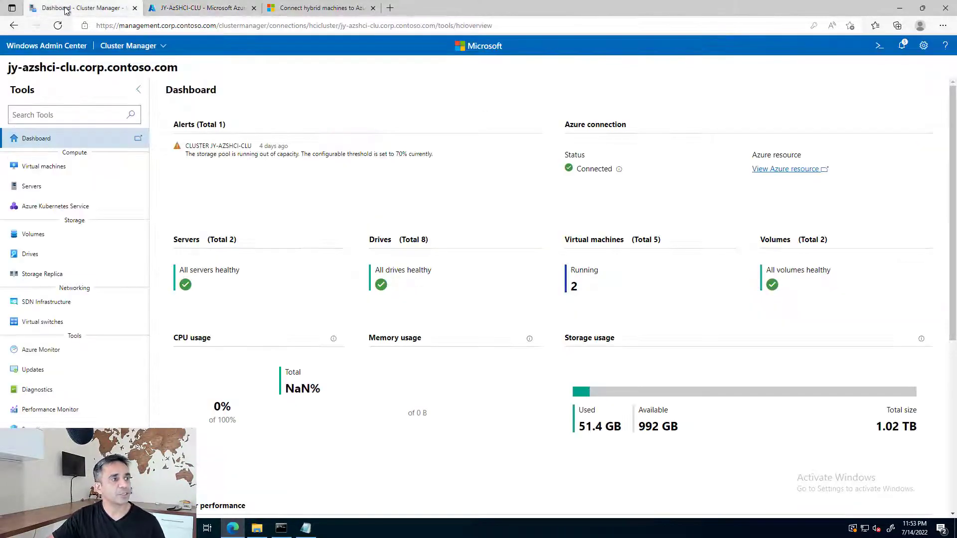
left_click(45, 189)
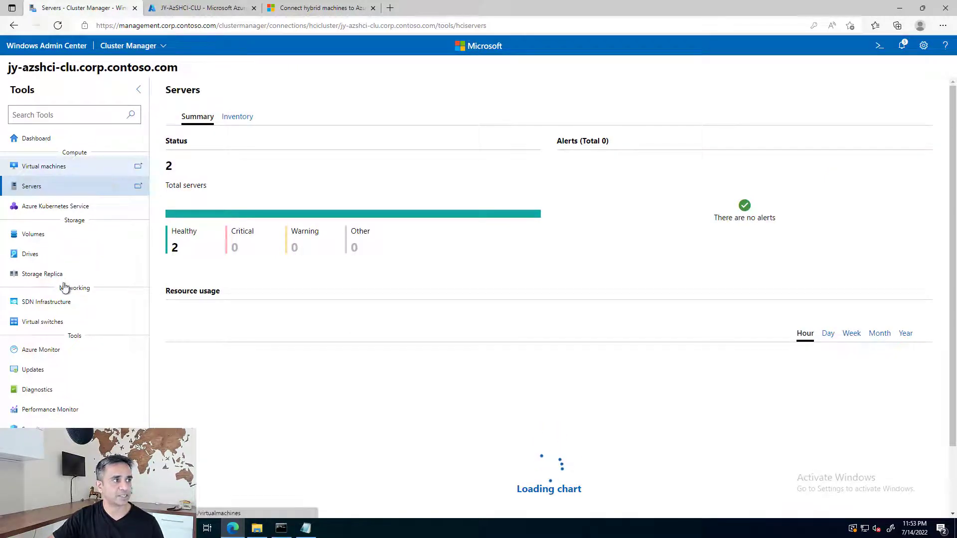
left_click(46, 171)
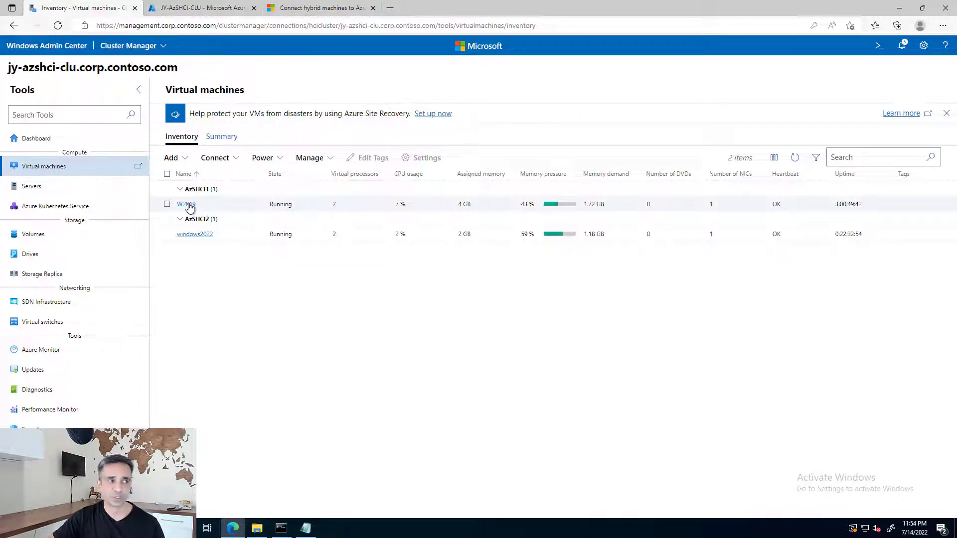
In the Azure portal, go to Azure Arc's infrastructure options and start adding servers.
left_click(194, 12)
left_click(19, 65)
left_click(344, 116)
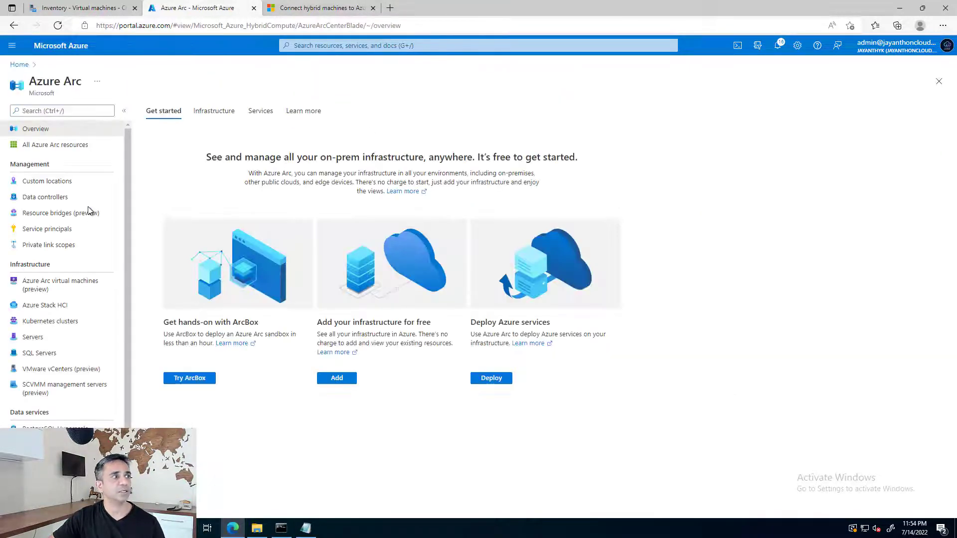
left_click(201, 116)
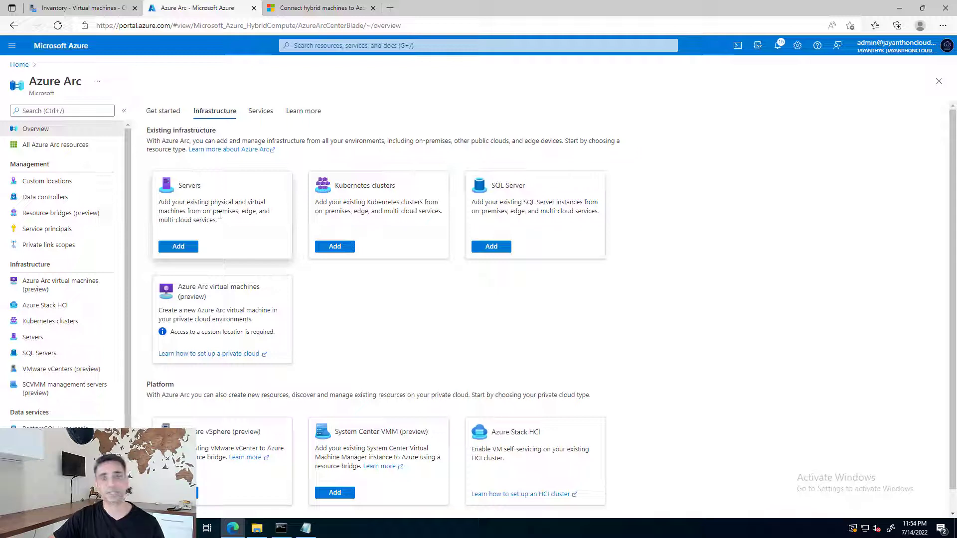
left_click(178, 247)
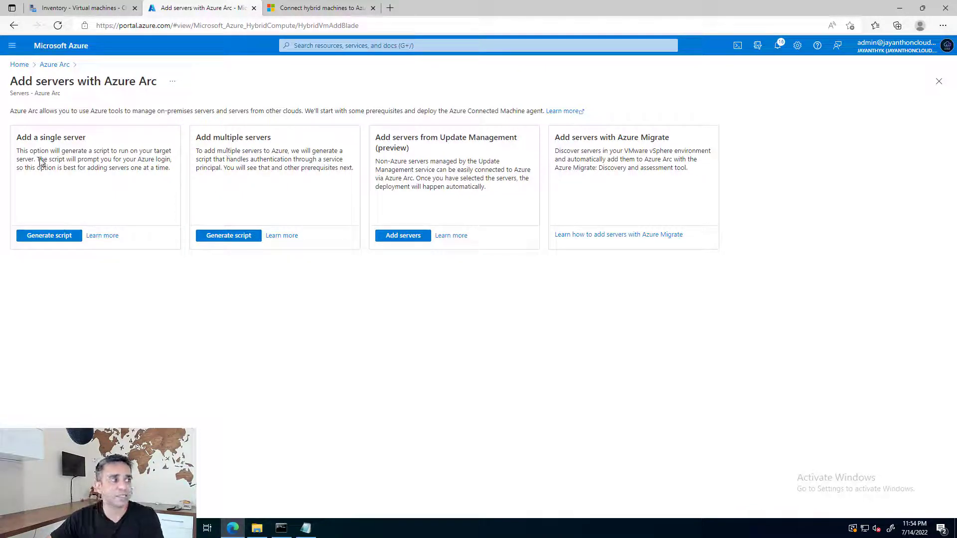
Start generating a single-server onboarding script with resource group AzureArc-RG and region Southeast Asia.
left_click(49, 236)
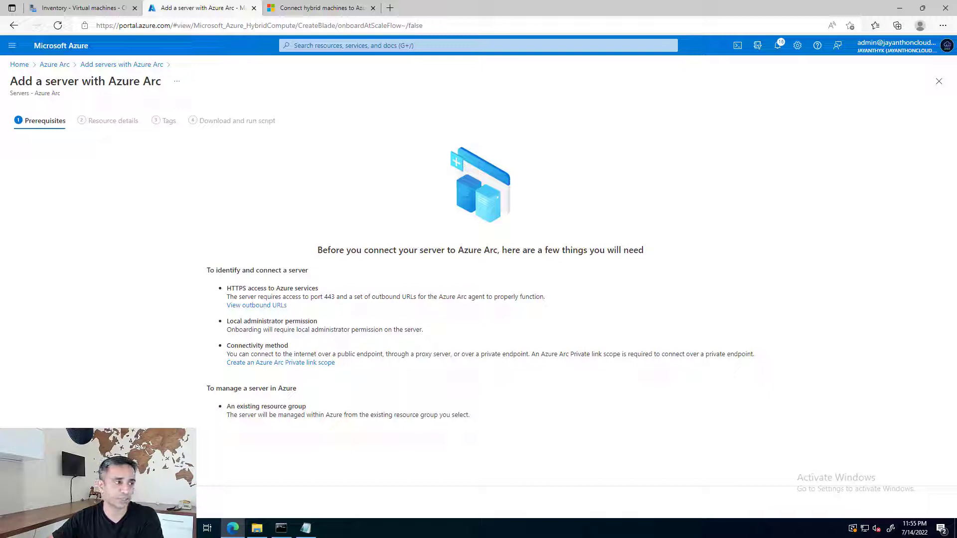
left_click(90, 502)
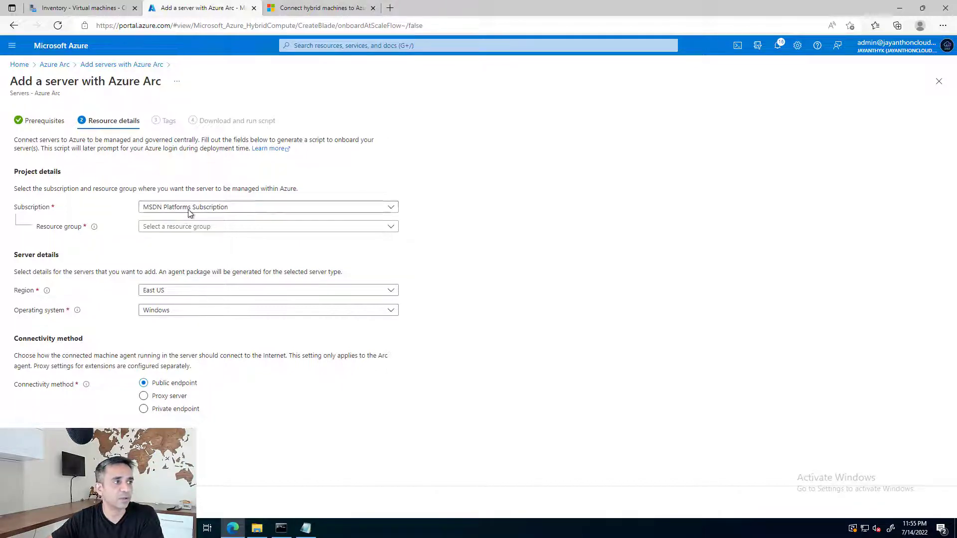
left_click(274, 227)
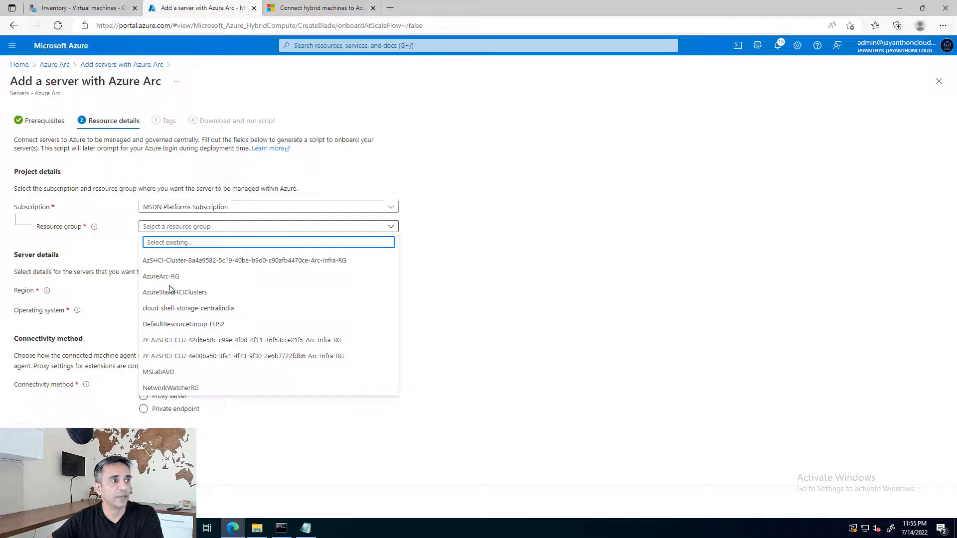
left_click(180, 280)
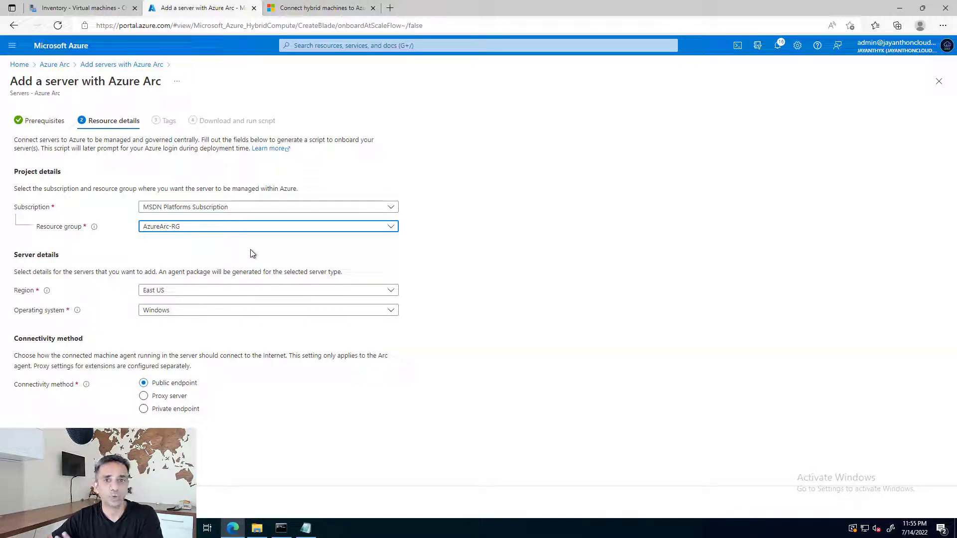
left_click(199, 294)
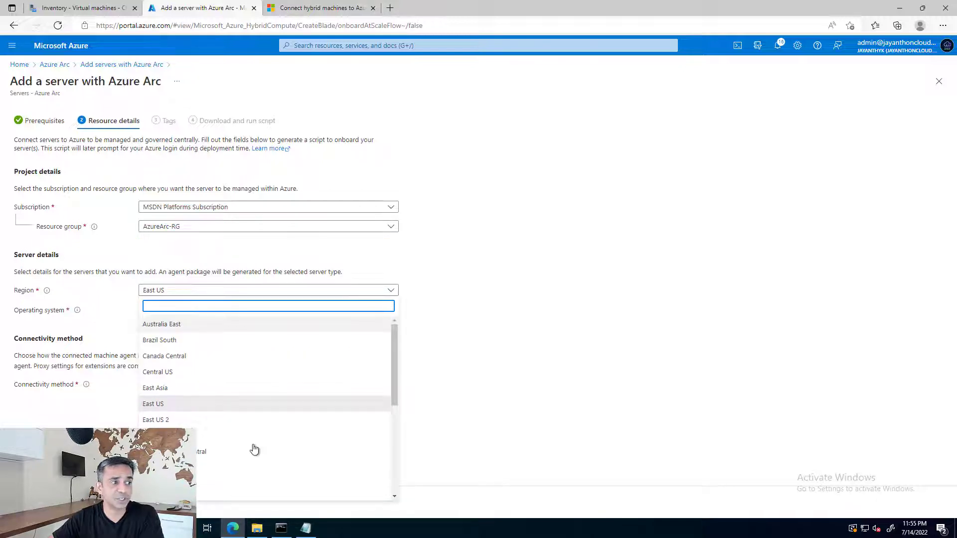
scroll(254, 454, "down", 1)
scroll(254, 454, "down", 1)
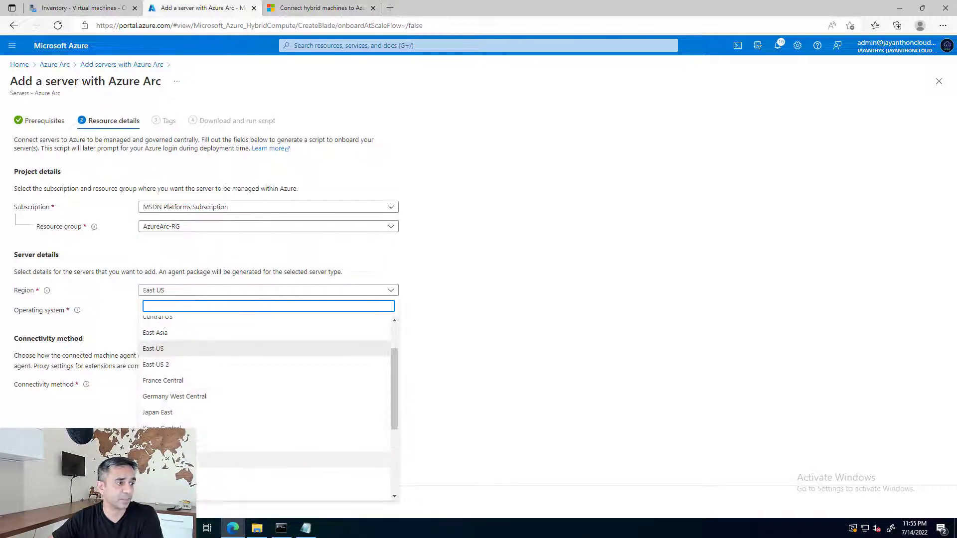
left_click(205, 486)
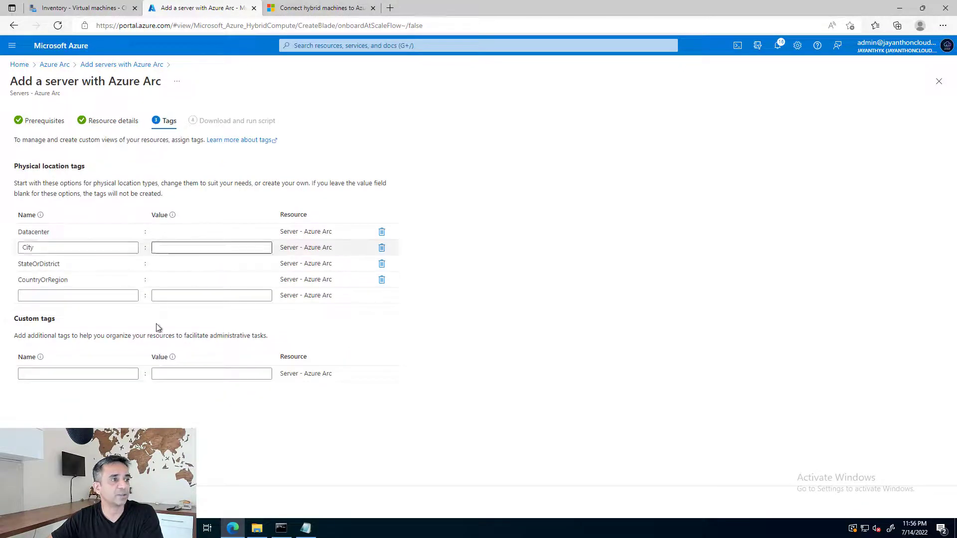
Add the tag LabName with value AzureArc-Servers and proceed to the generated onboarding script.
left_click(83, 294)
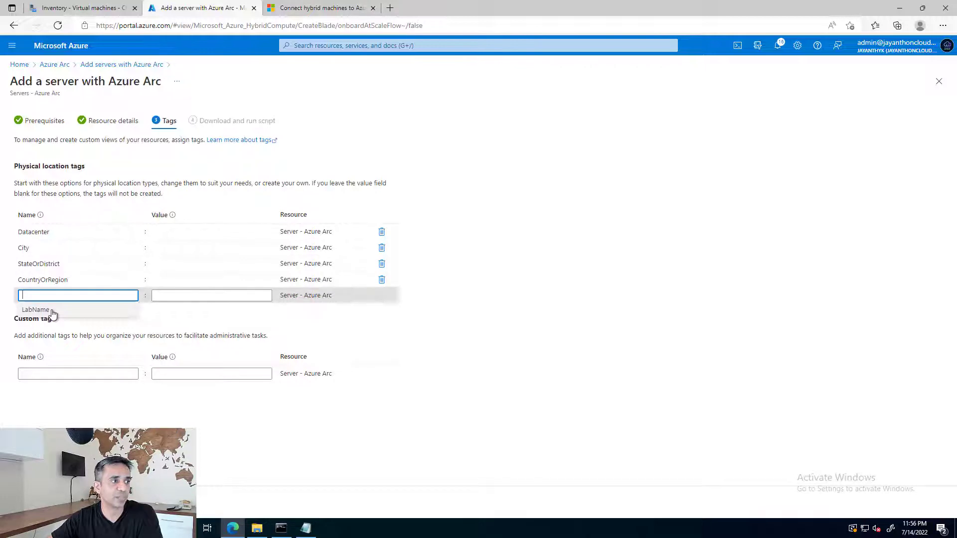
left_click(51, 313)
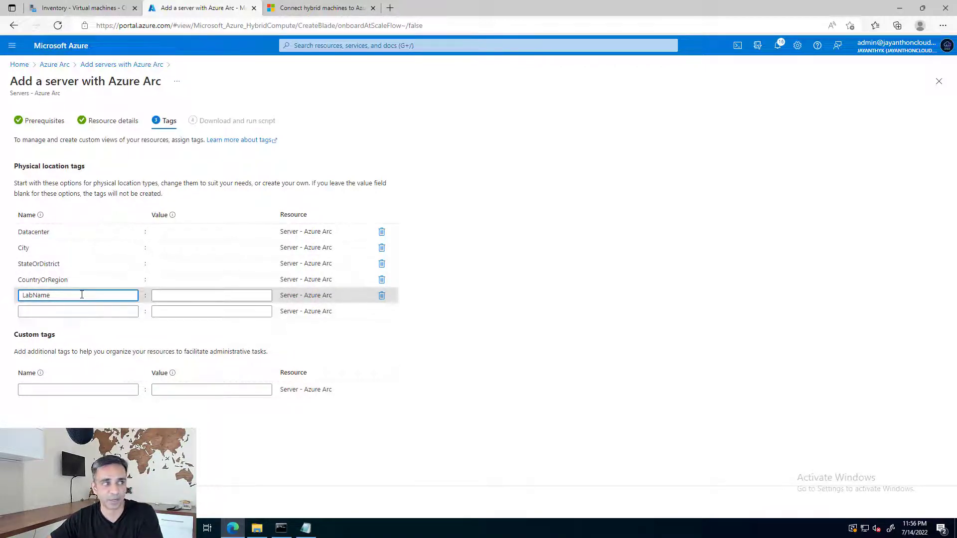
left_click(186, 296)
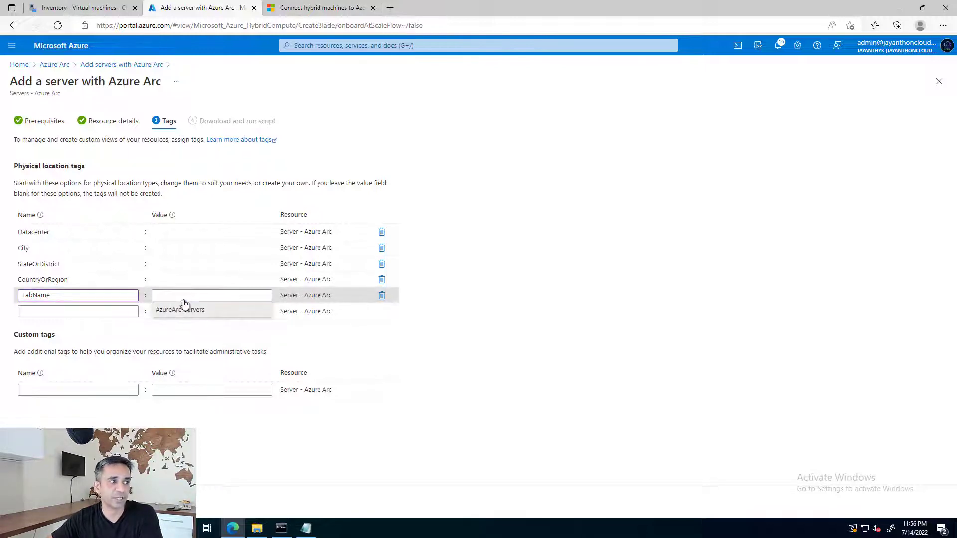
left_click(193, 310)
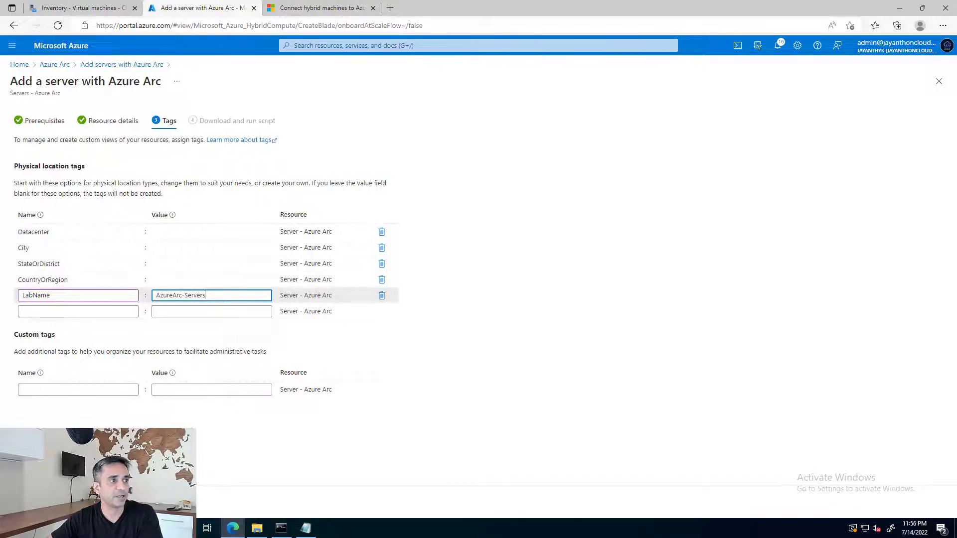
left_click(84, 502)
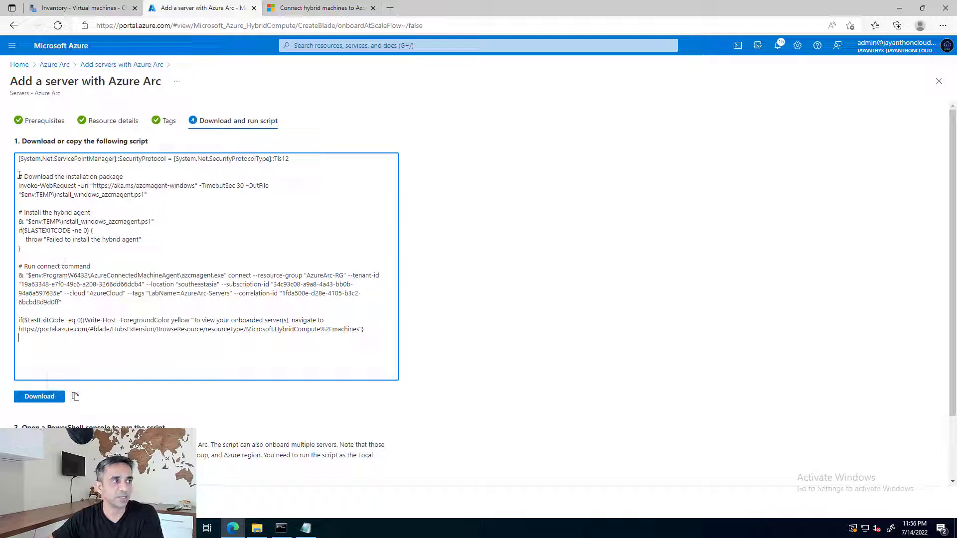
Copy the generated onboarding script and switch to the W2K19 virtual machine connection.
left_click_drag(20, 175, 190, 201)
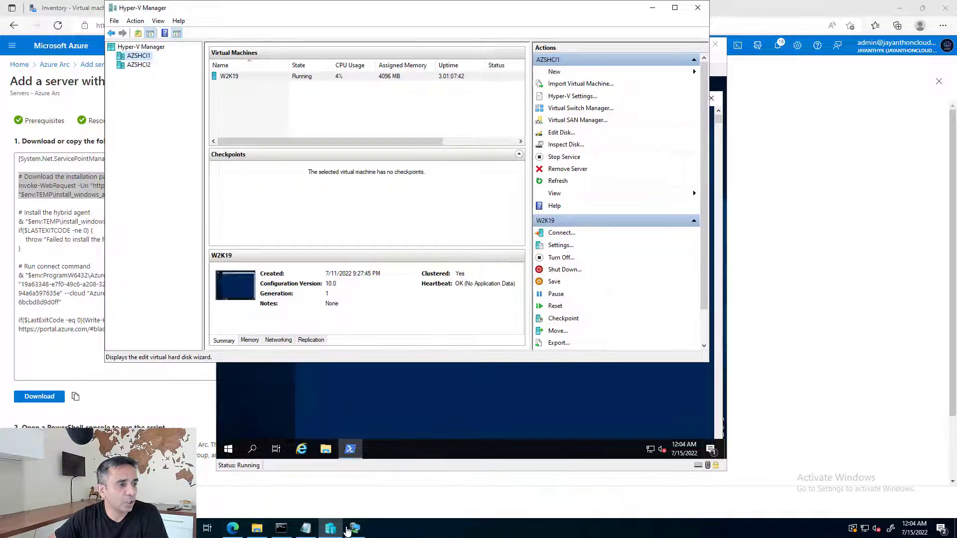
left_click(391, 390)
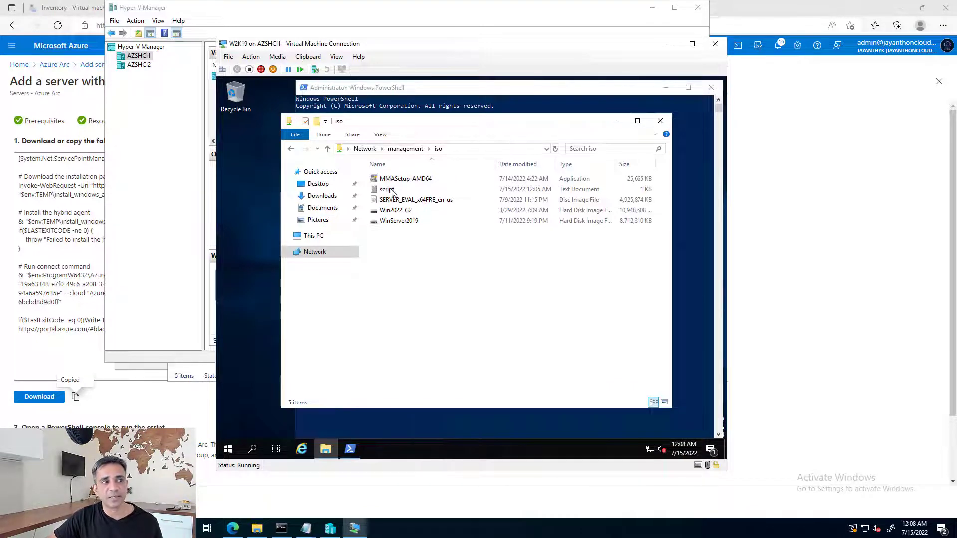
left_click(234, 529)
left_click(75, 396)
left_click(355, 528)
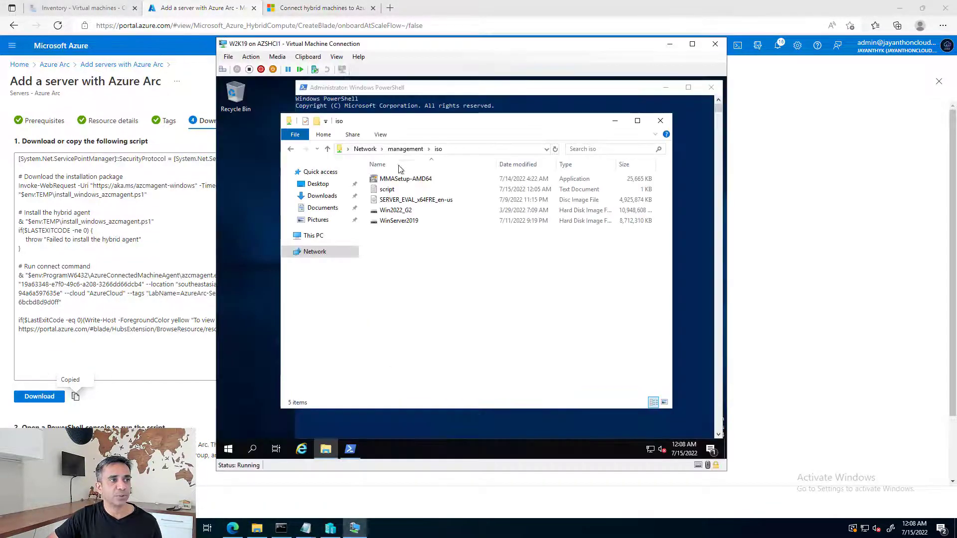
Open the script text file from the iso share, select all its text, and switch to the VM's PowerShell window.
double_click(387, 190)
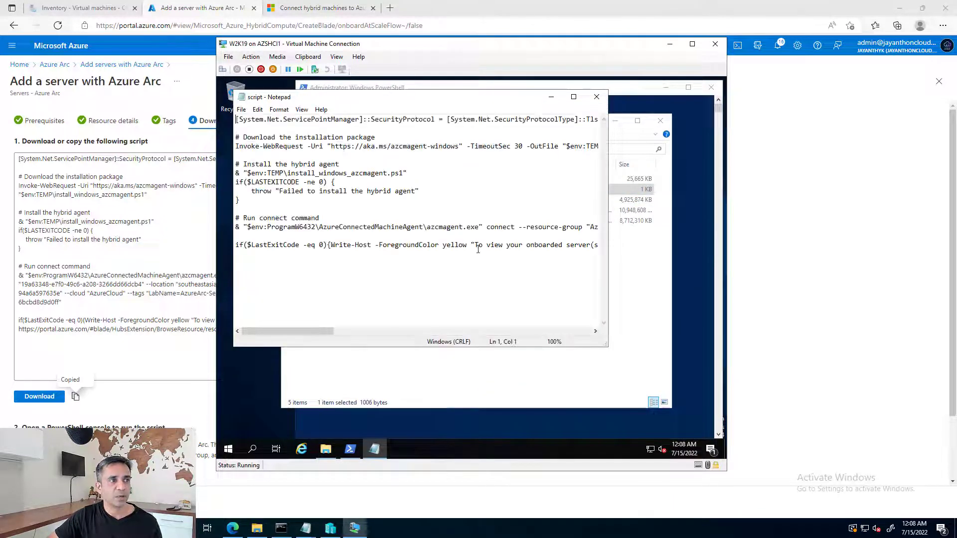
left_click(409, 245)
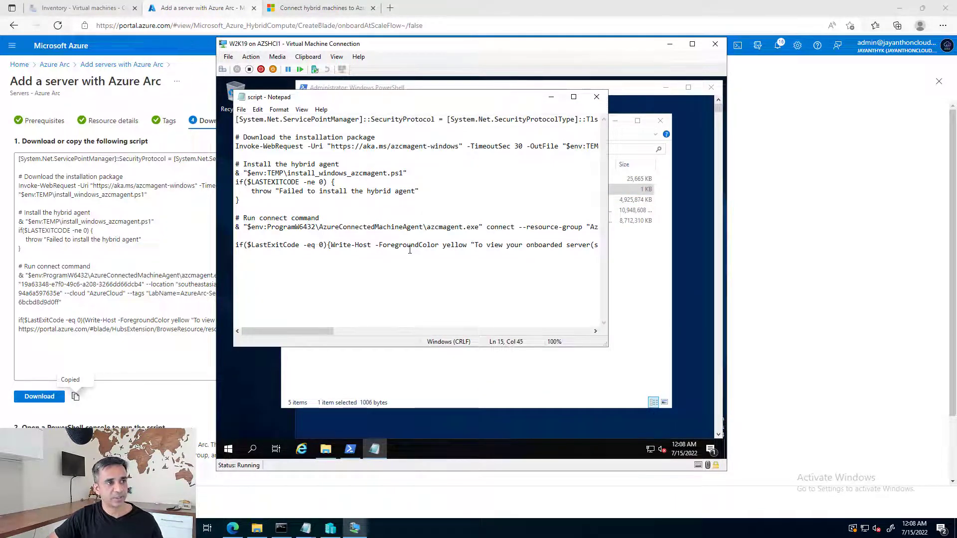
key("ctrl+a")
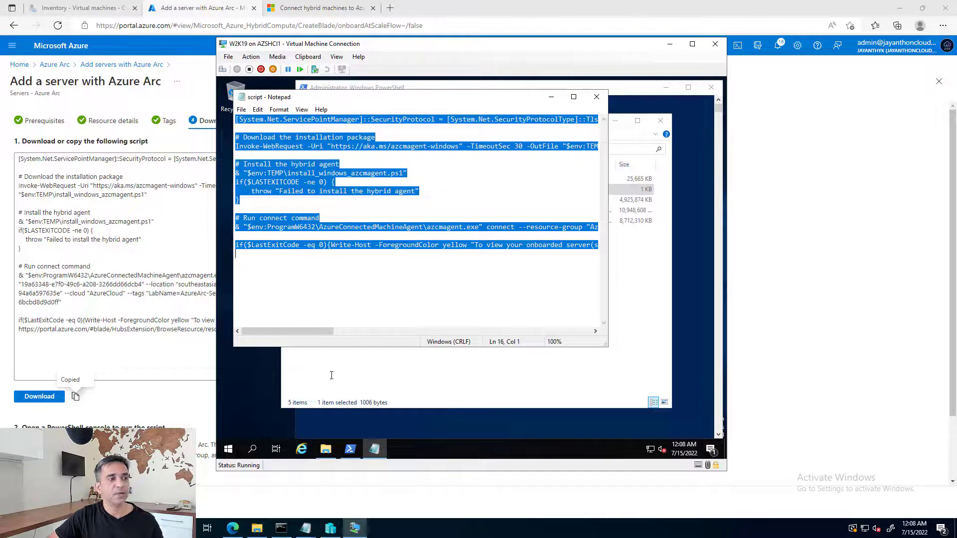
left_click(350, 450)
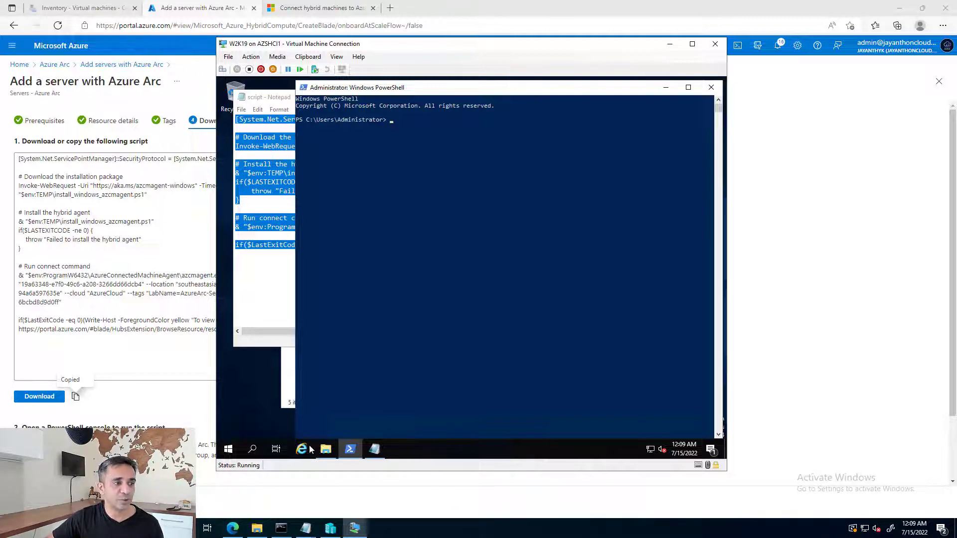
Find and launch Microsoft Edge inside the W2K19 virtual machine.
left_click(253, 449)
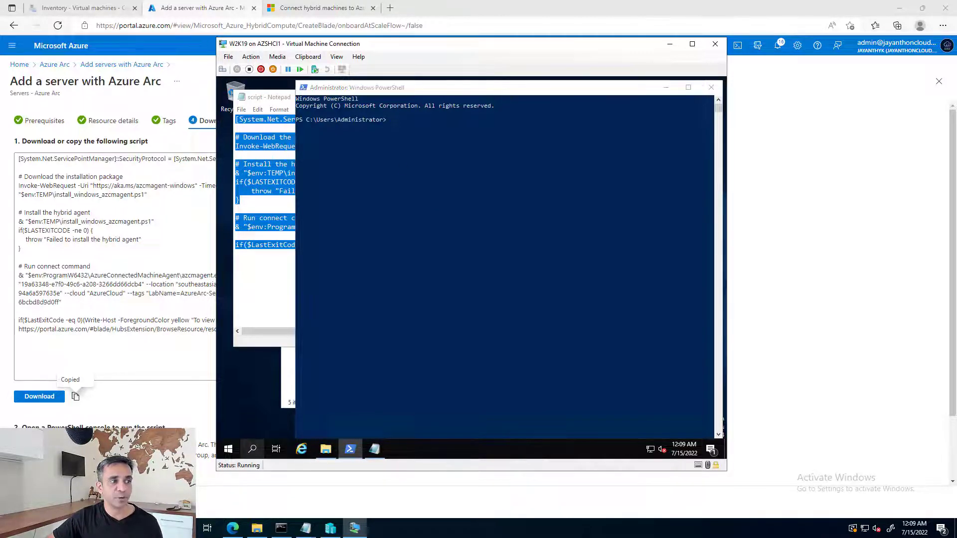
type("ed")
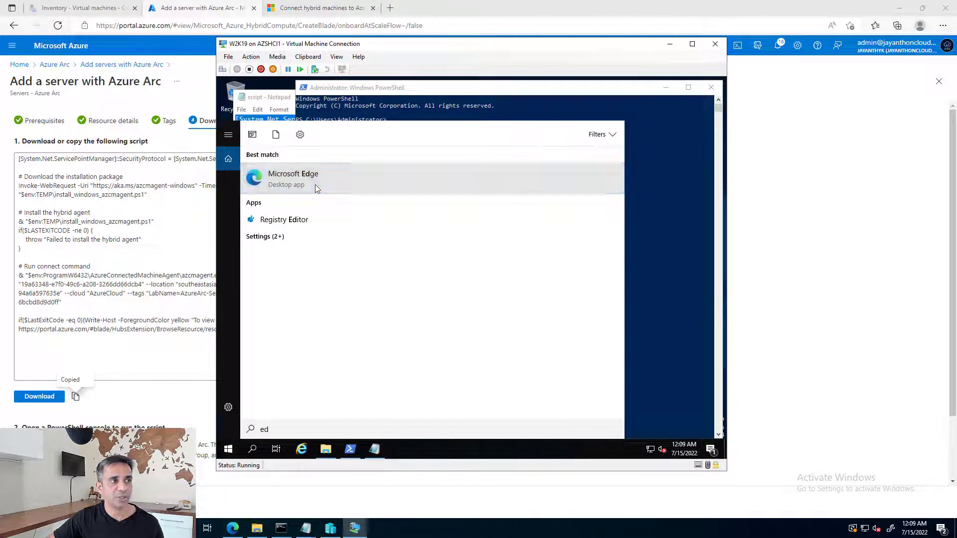
key("Escape")
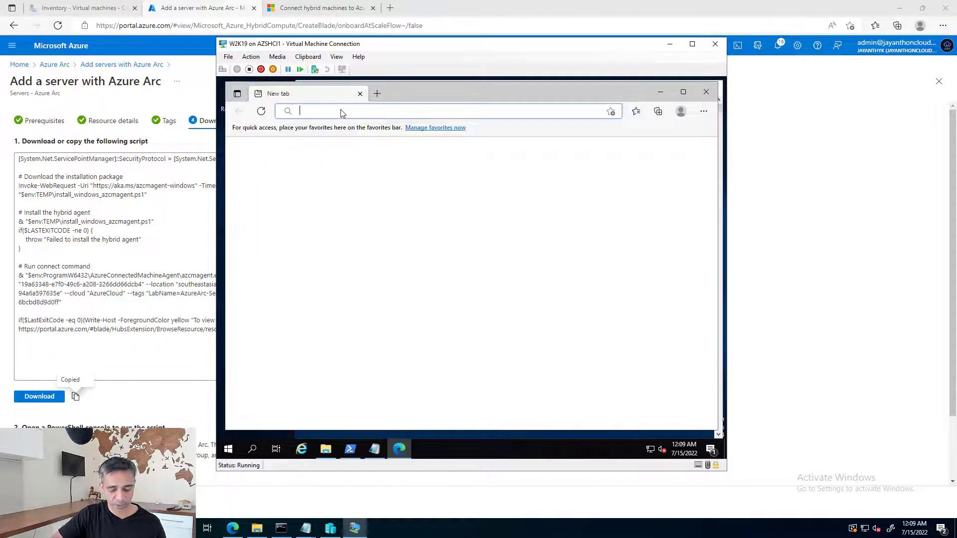
Open the device sign-in page at microsoft.com/devicelogin in the virtual machine's browser.
type("micro")
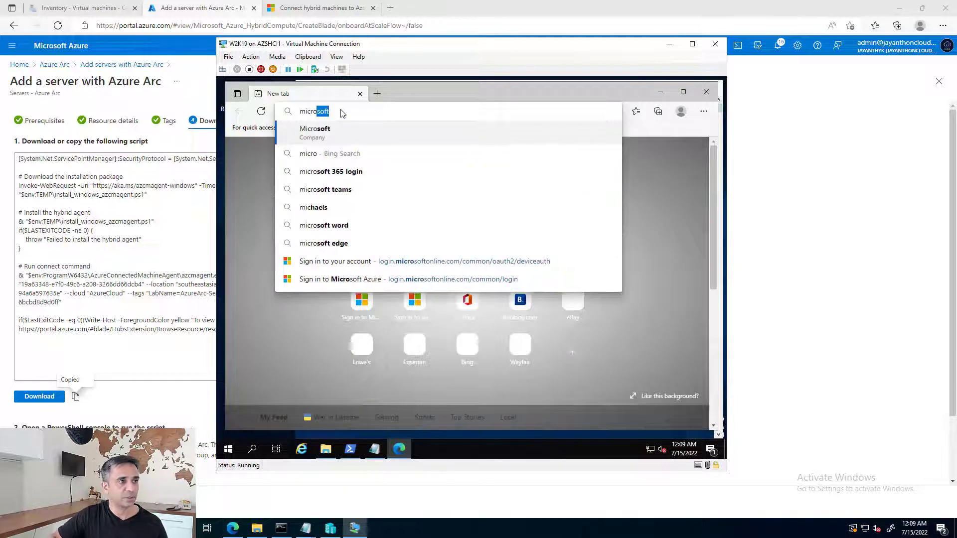
key("Down")
key("Down")
key("Down")
key("Down")
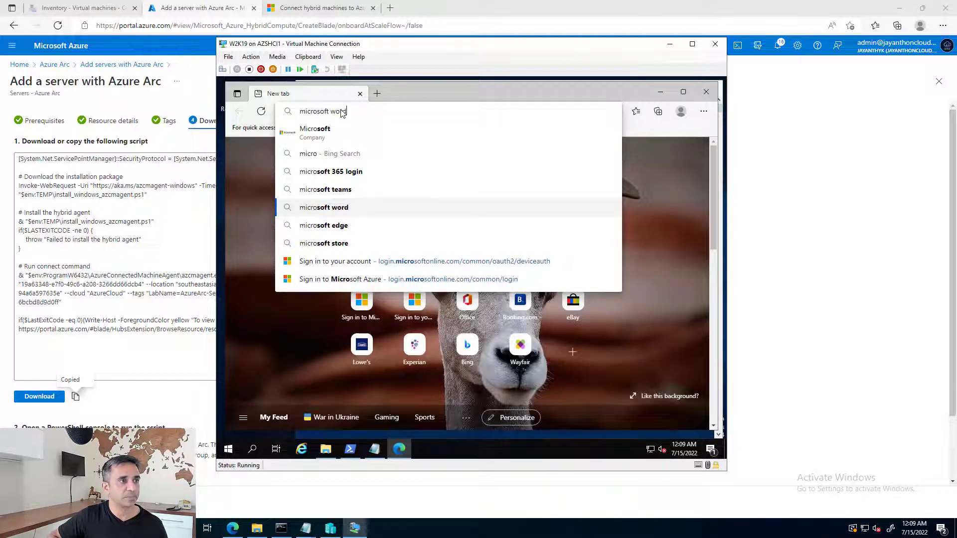
key("BackSpace")
key("BackSpace")
key("BackSpace")
key("BackSpace")
key("BackSpace")
type(".co")
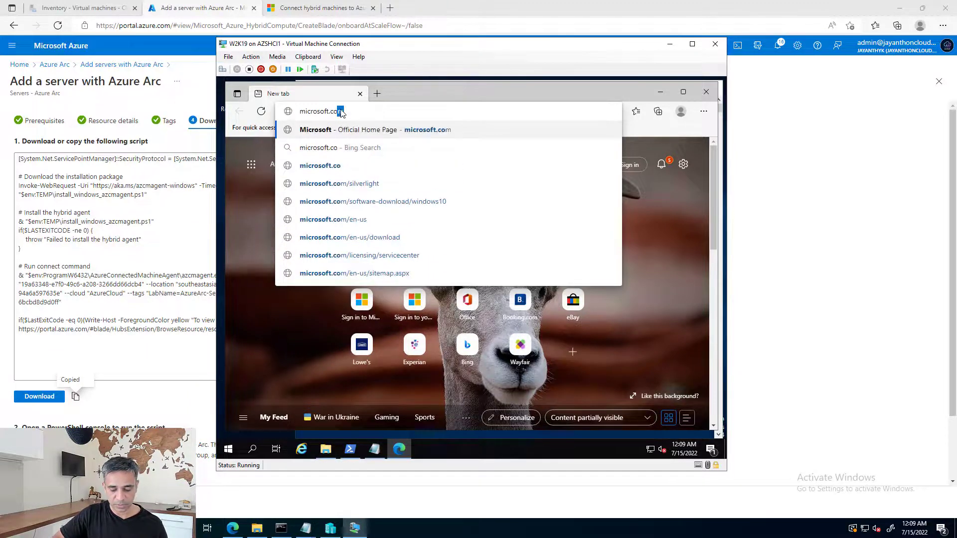
type("m/devic")
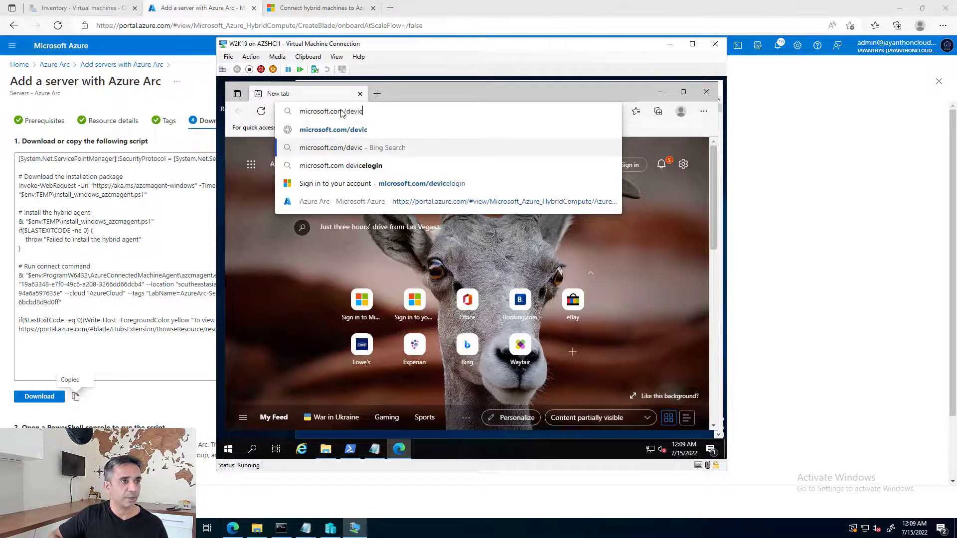
key("Down")
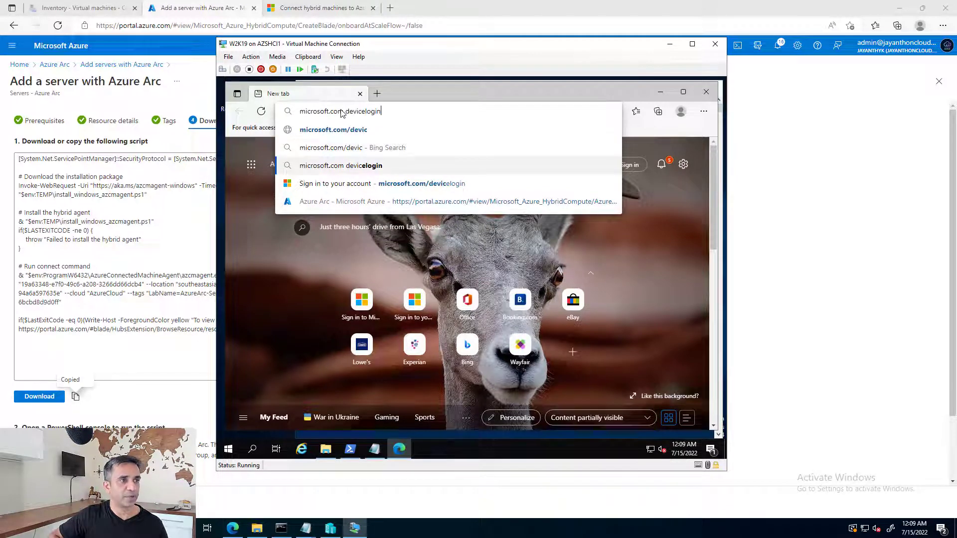
key("Down")
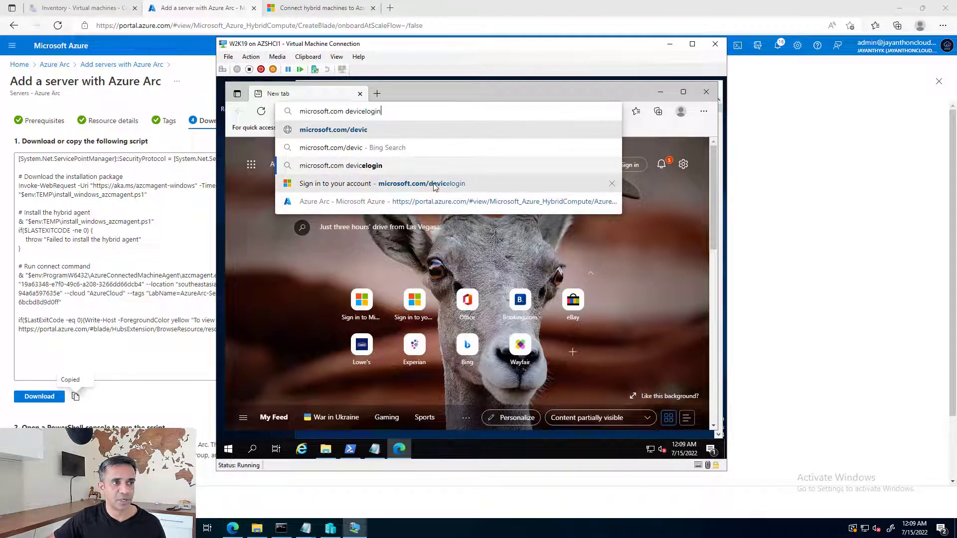
key("Return")
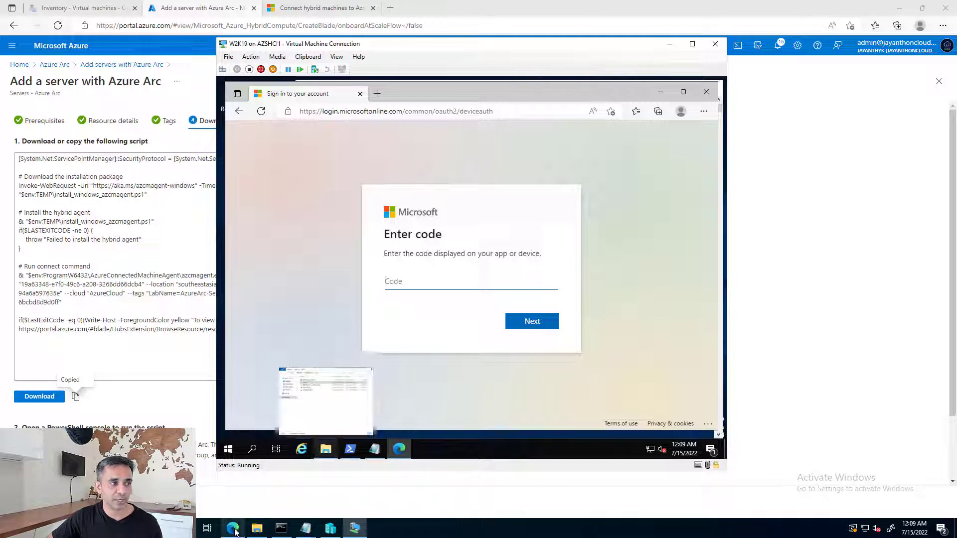
Switch to the Azure portal on the host, leave the add-server wizard, and show the Azure Arc servers list.
left_click(42, 34)
left_click(62, 67)
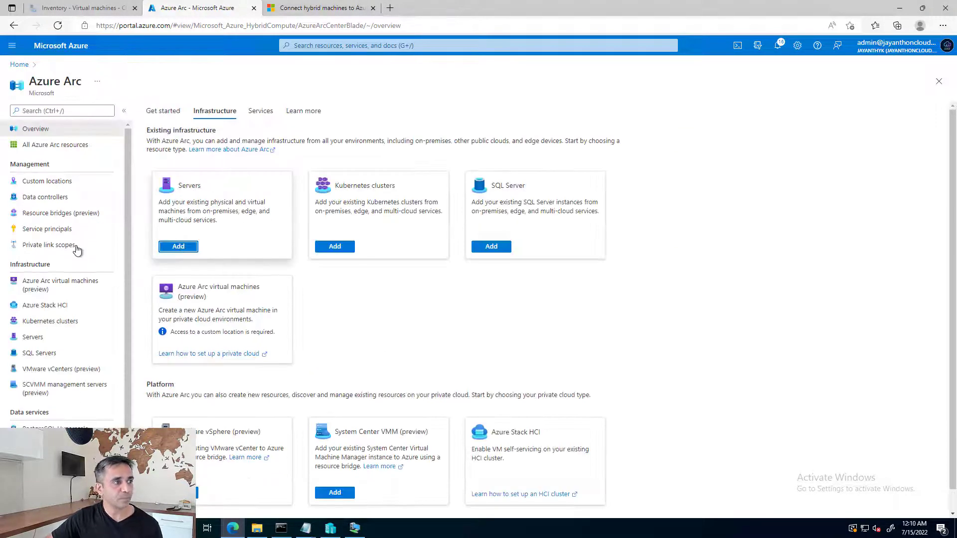
left_click(56, 337)
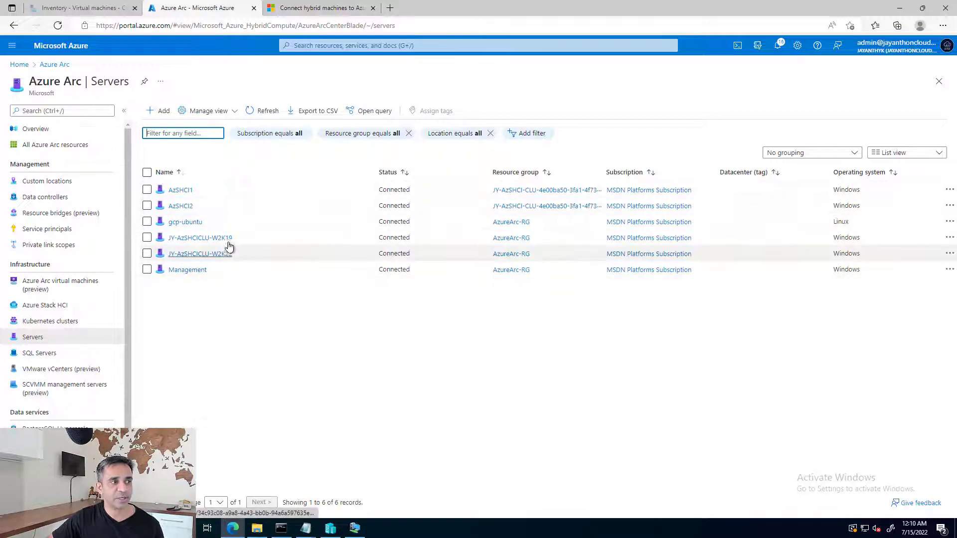
Open the W2K19 virtual machine's properties in Windows Admin Center and highlight its computer name.
left_click(87, 11)
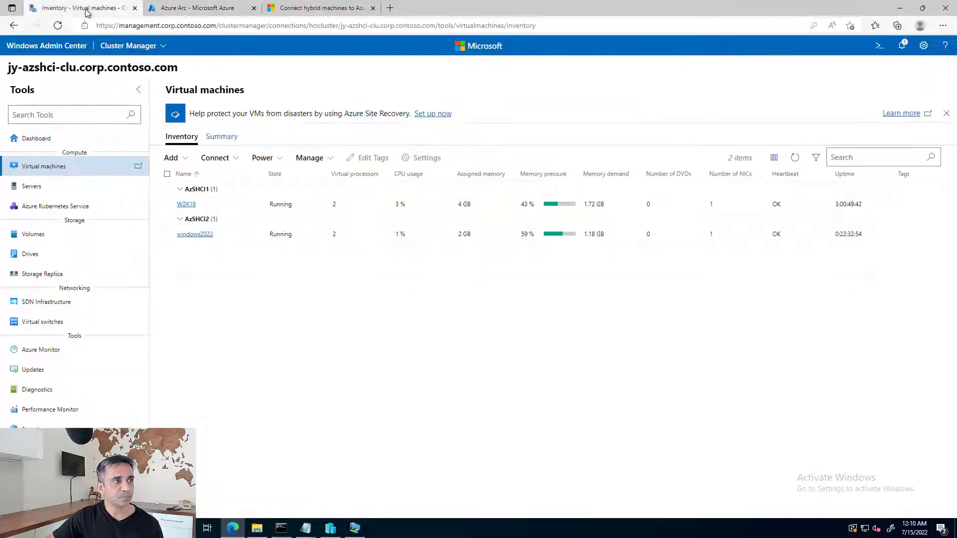
left_click(186, 205)
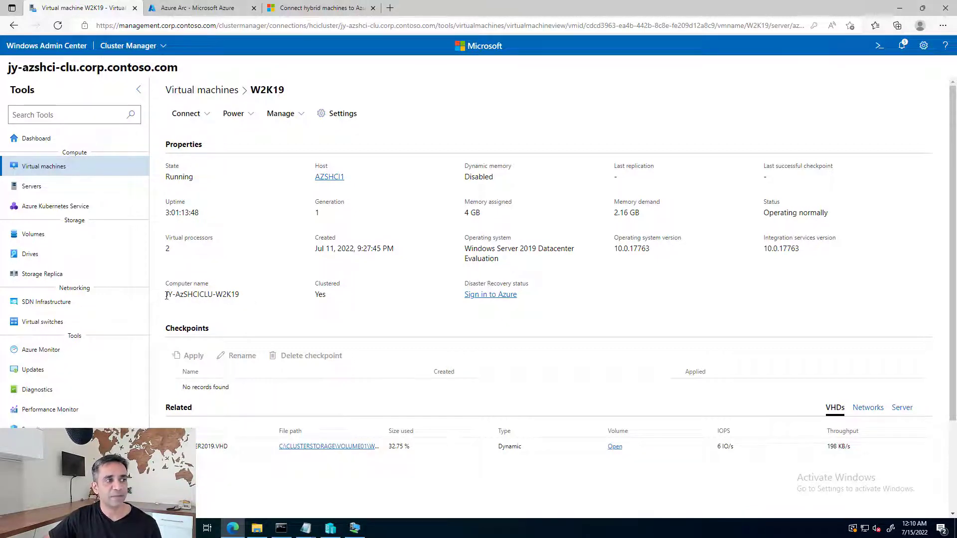
left_click_drag(166, 295, 246, 296)
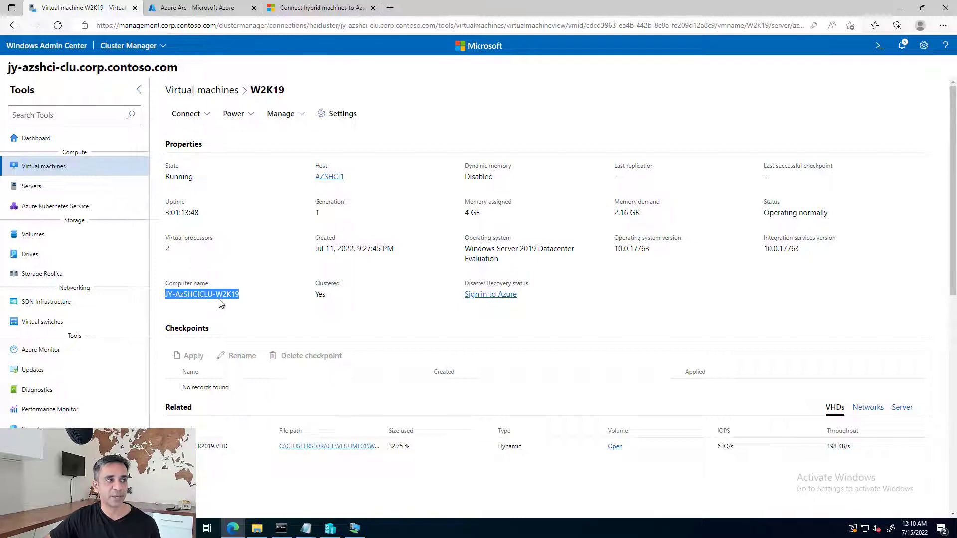
mouse_move(235, 304)
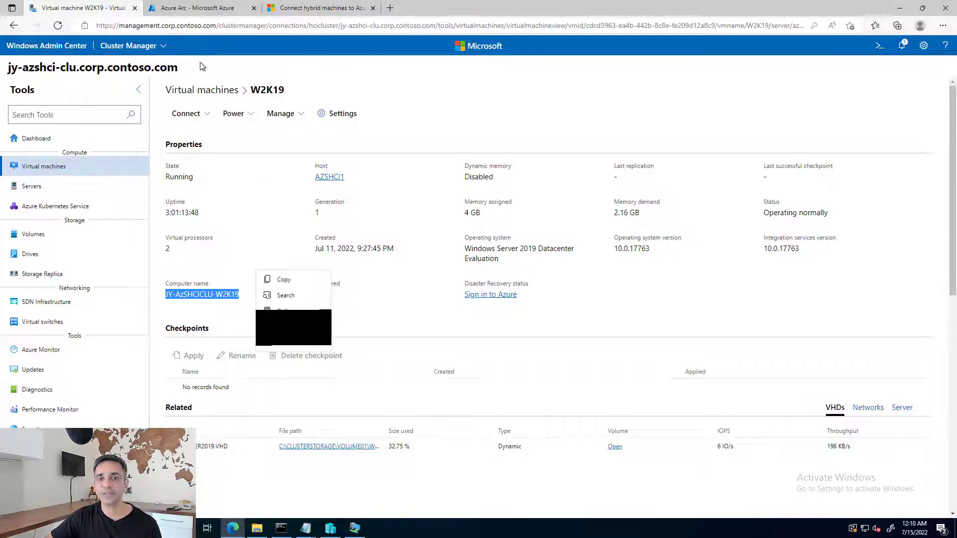
Review the overview of the JY-AzSHCICLU-W2K19 server in Azure Arc, then close it.
left_click(185, 11)
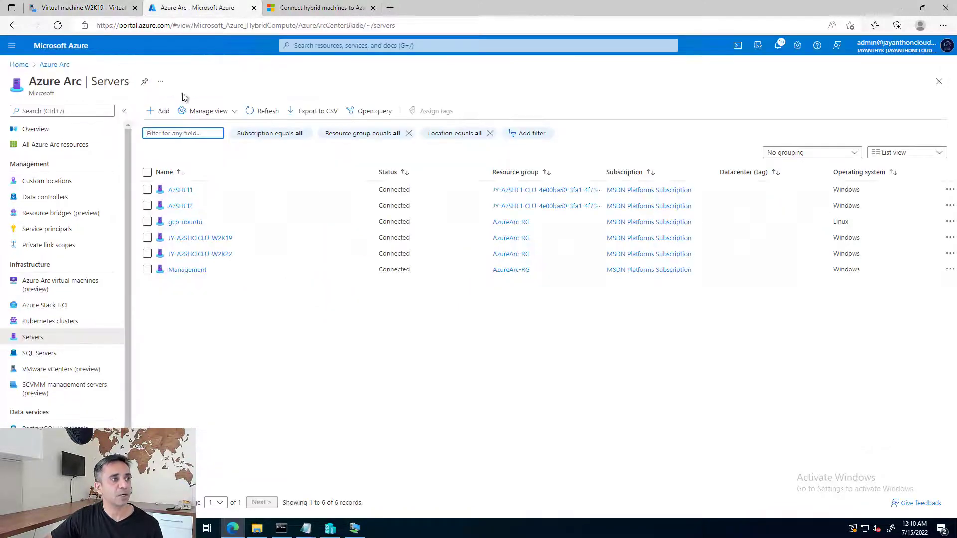
mouse_move(207, 238)
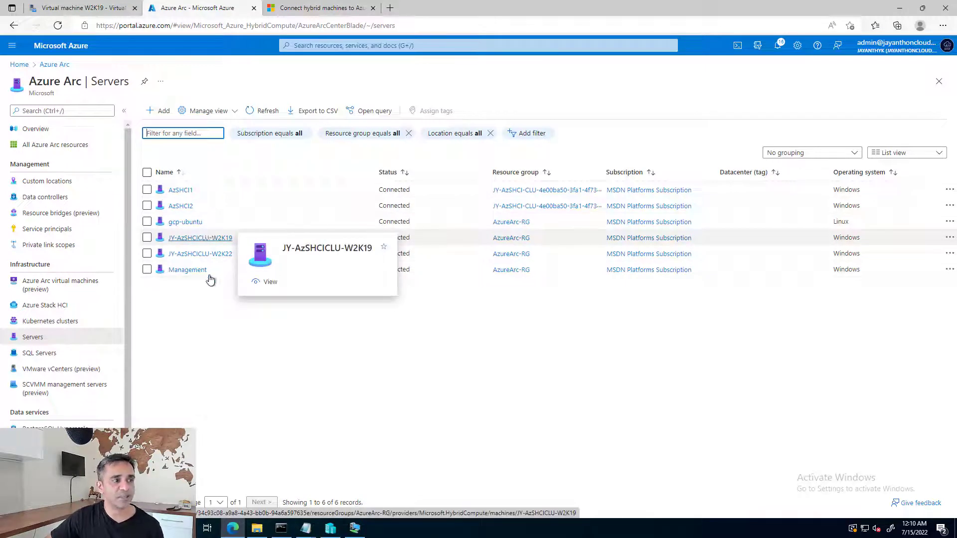
left_click(213, 239)
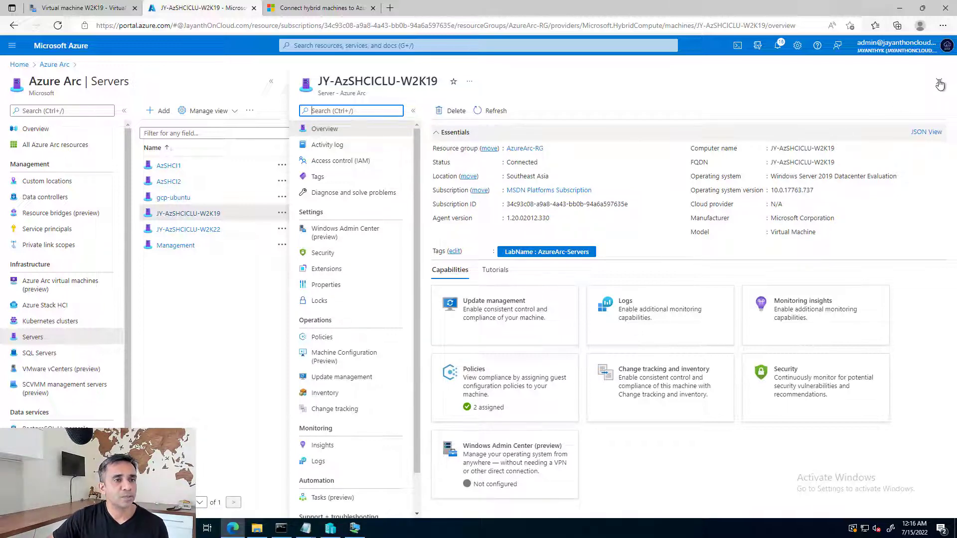
left_click(940, 82)
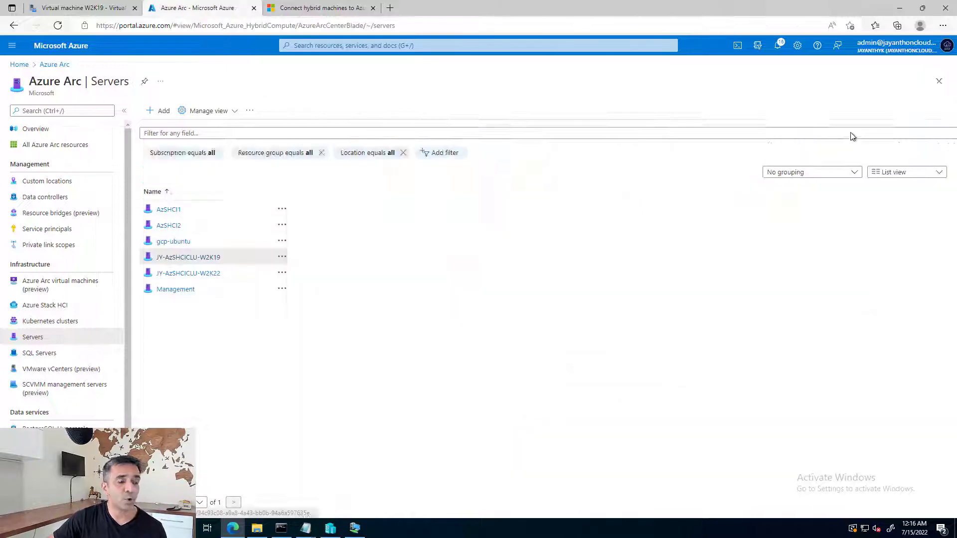
Return to the cluster's virtual machine inventory in Windows Admin Center, then open Control Panel inside the W2K19 virtual machine.
left_click(79, 7)
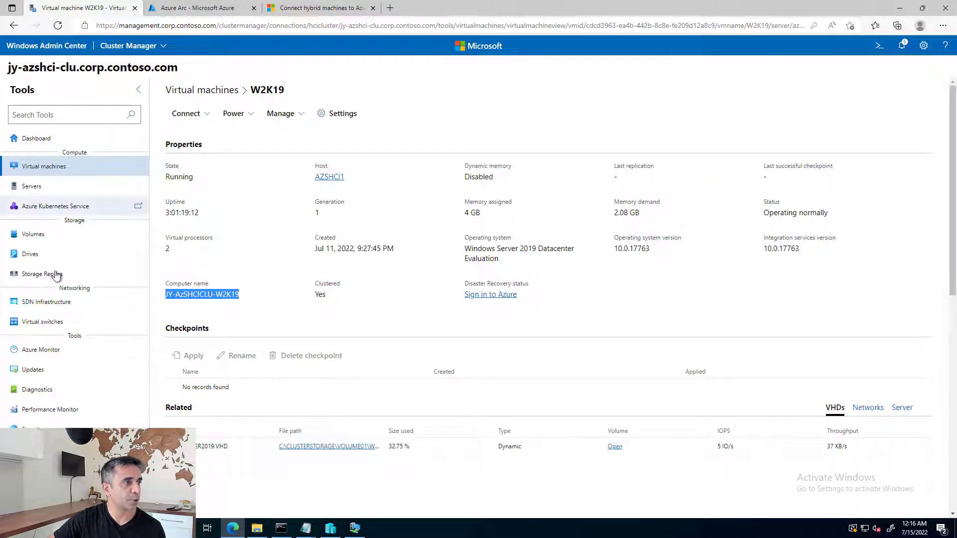
left_click(43, 170)
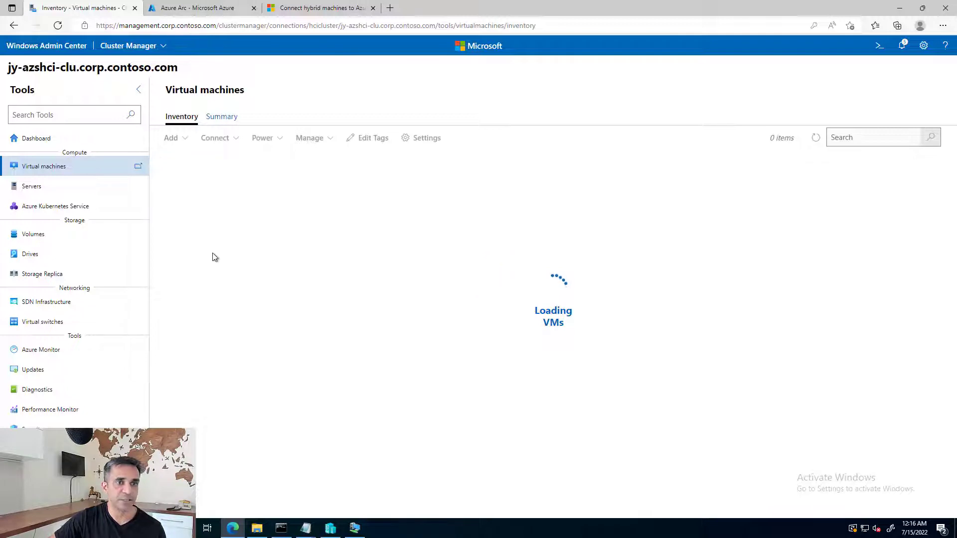
left_click(355, 529)
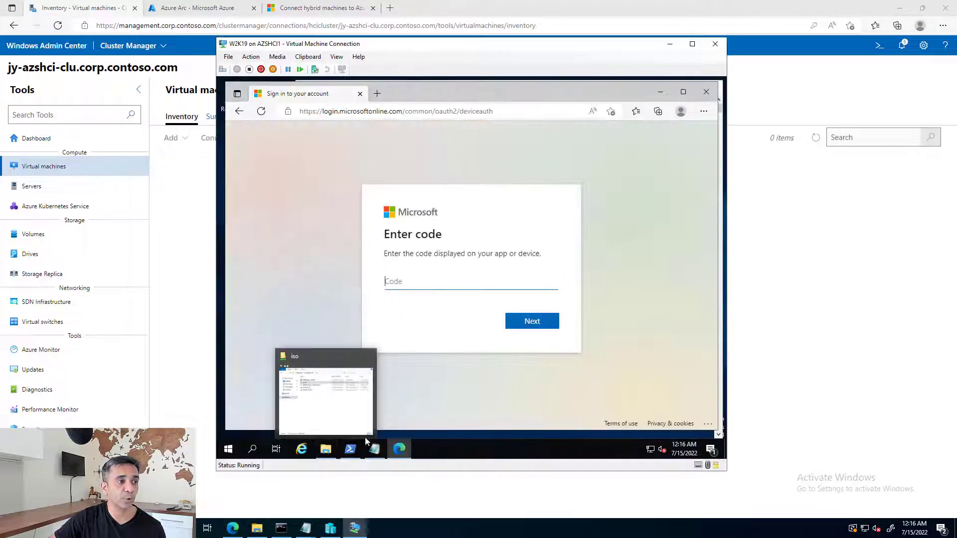
left_click(259, 450)
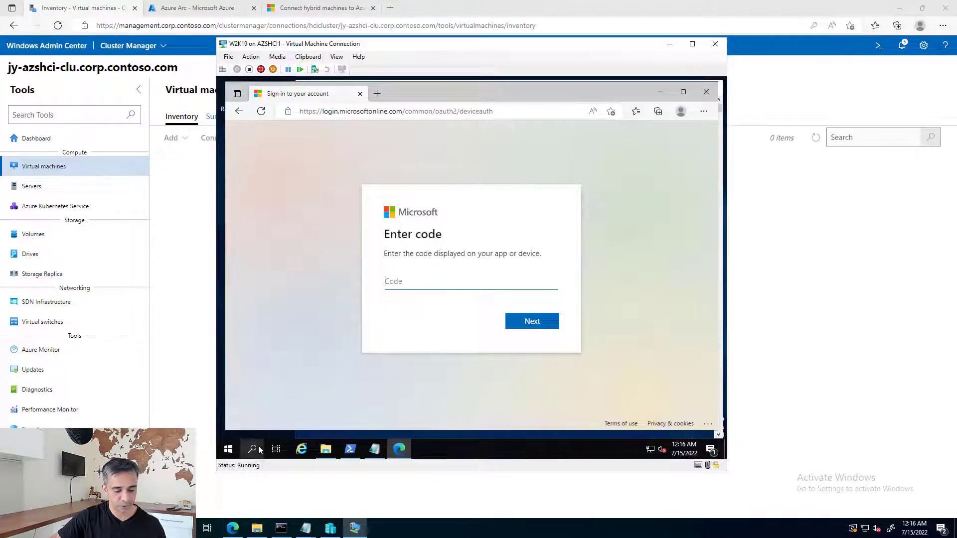
type("con")
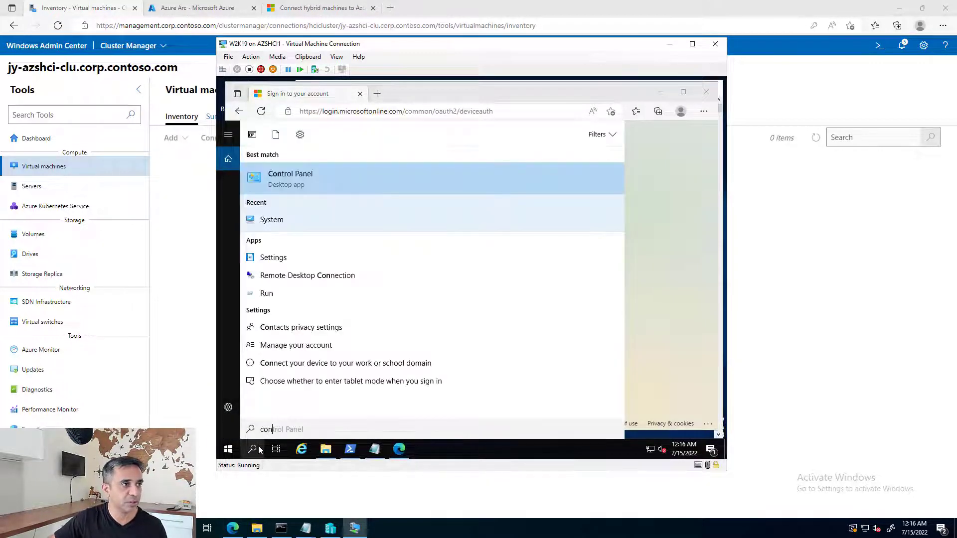
left_click(301, 180)
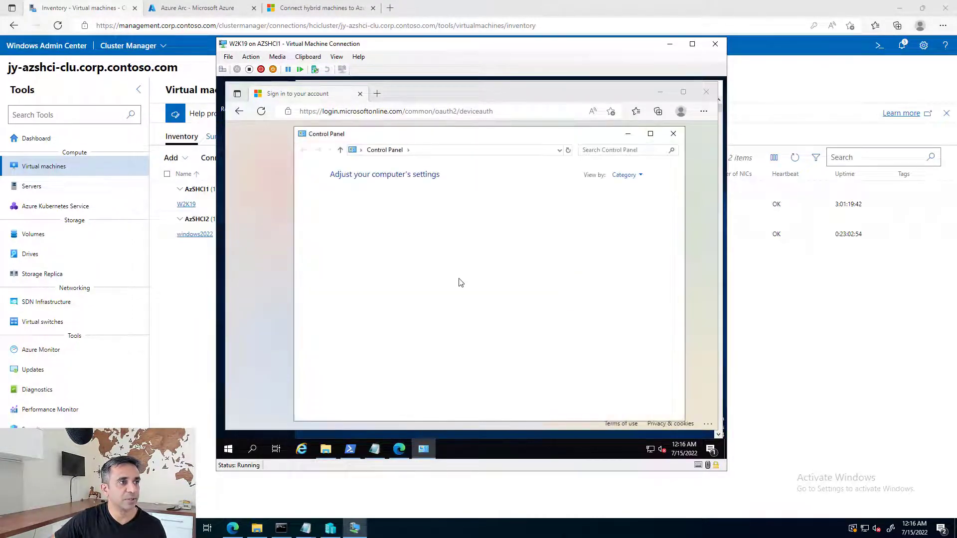
Show the virtual machine's installed programs and select the Azure Connected Machine Agent.
left_click(385, 295)
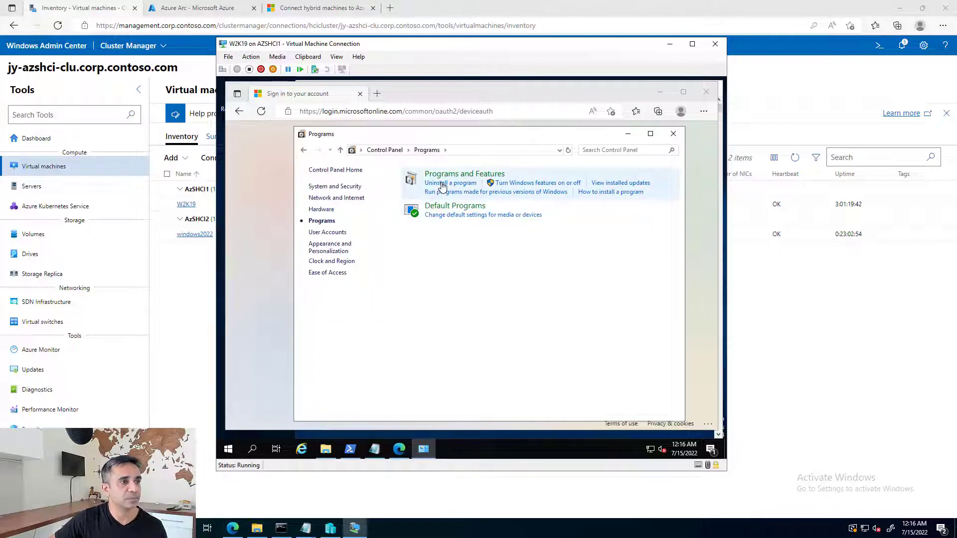
left_click(442, 185)
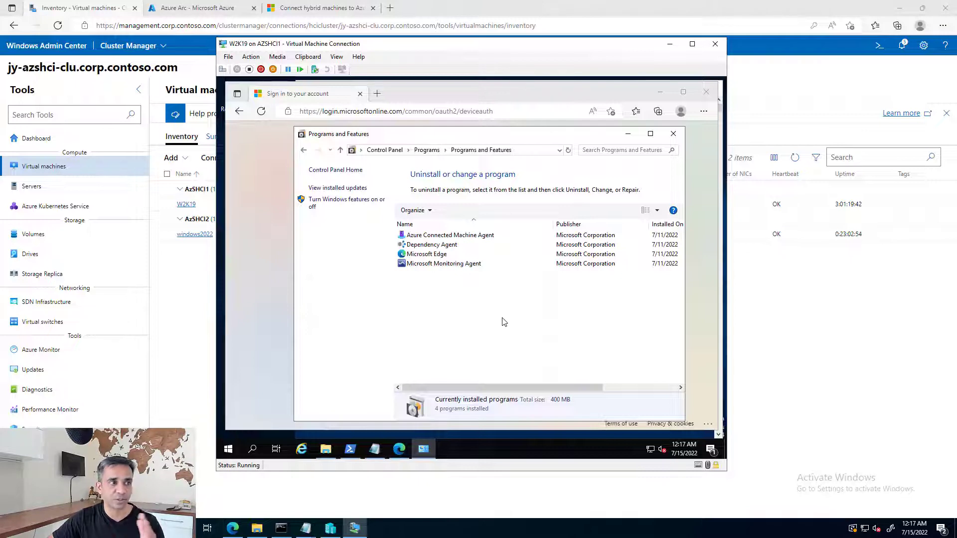
left_click(456, 237)
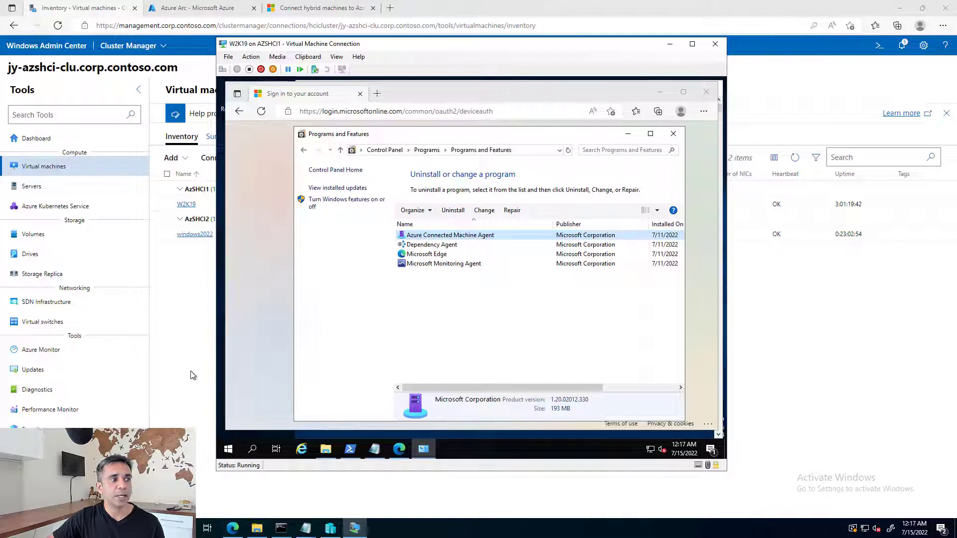
Leave the virtual machine connection and check the cluster's onboarded virtual machines in the Azure Arc servers list.
left_click(213, 307)
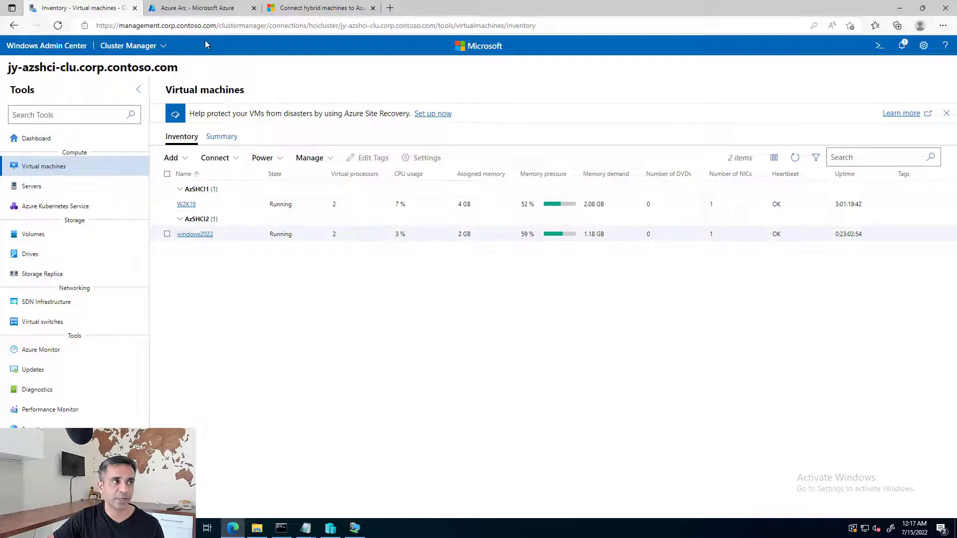
left_click(184, 8)
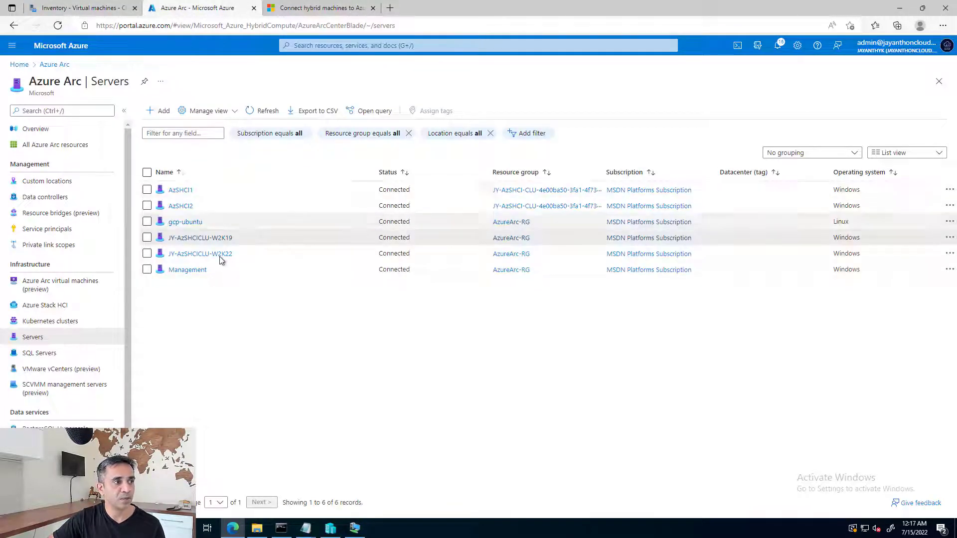
mouse_move(223, 258)
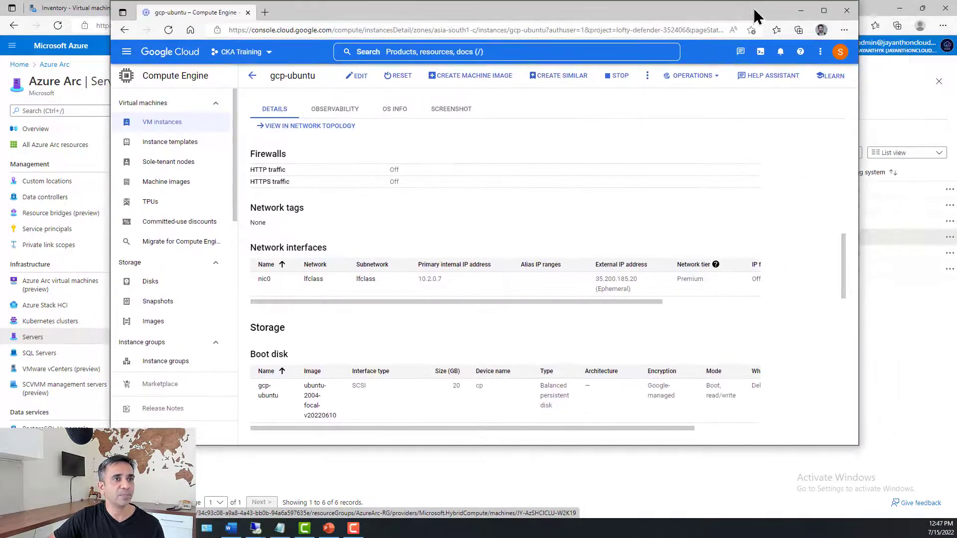
Maximize the Google Cloud console, list the Compute Engine VM instances and review the details of the gcp-ubuntu instance.
left_click(821, 7)
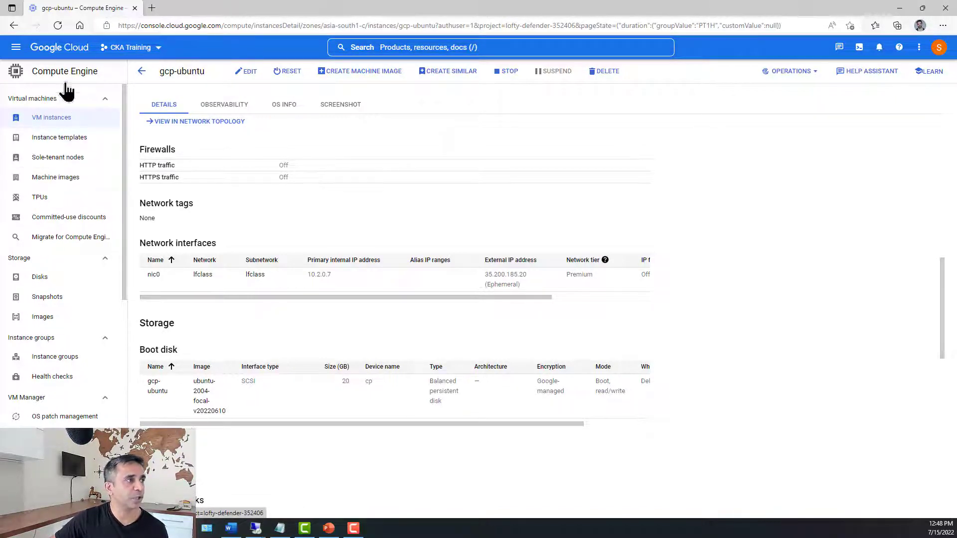
left_click(17, 50)
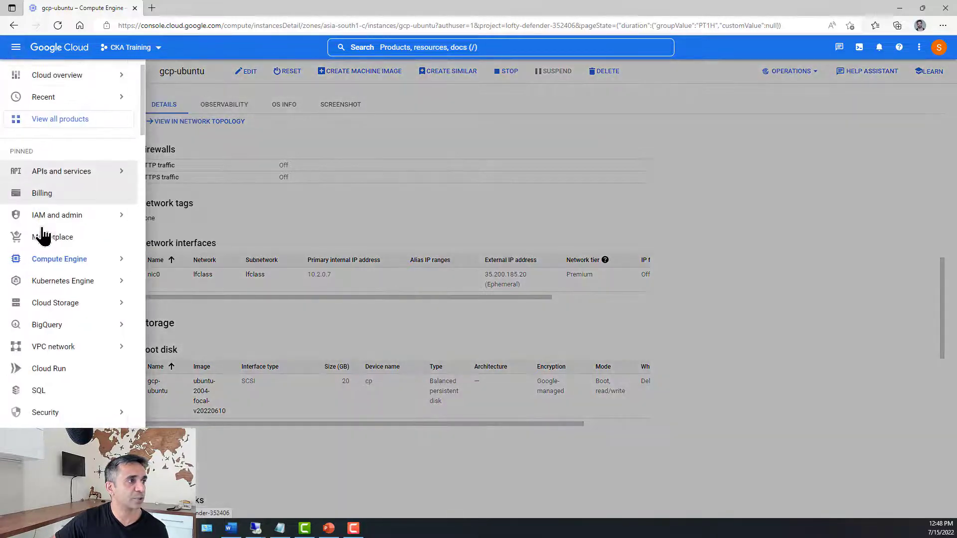
mouse_move(68, 269)
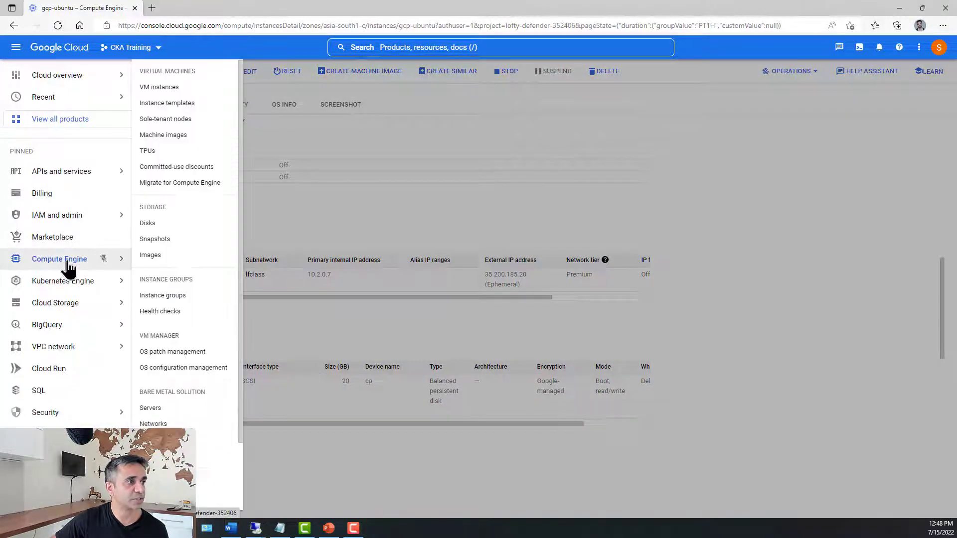
left_click(160, 87)
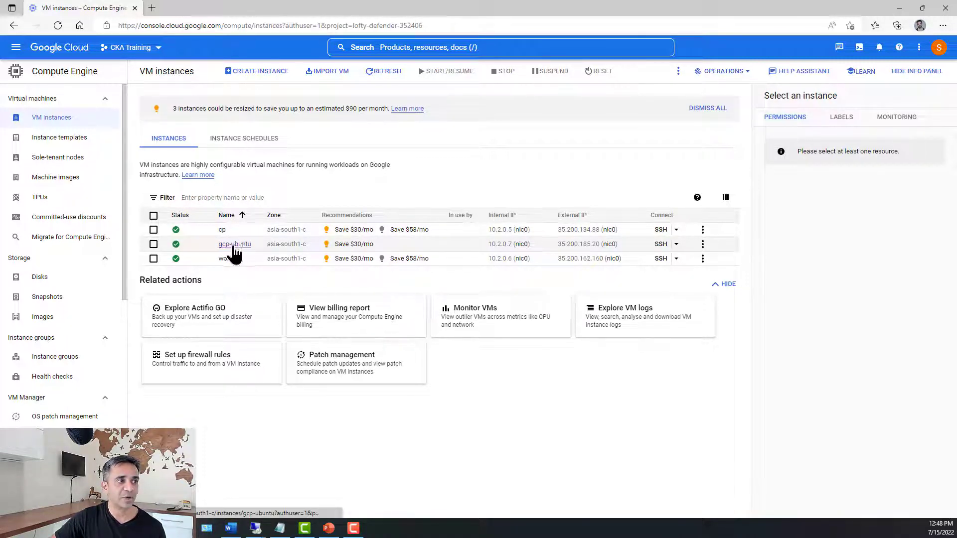
left_click(241, 245)
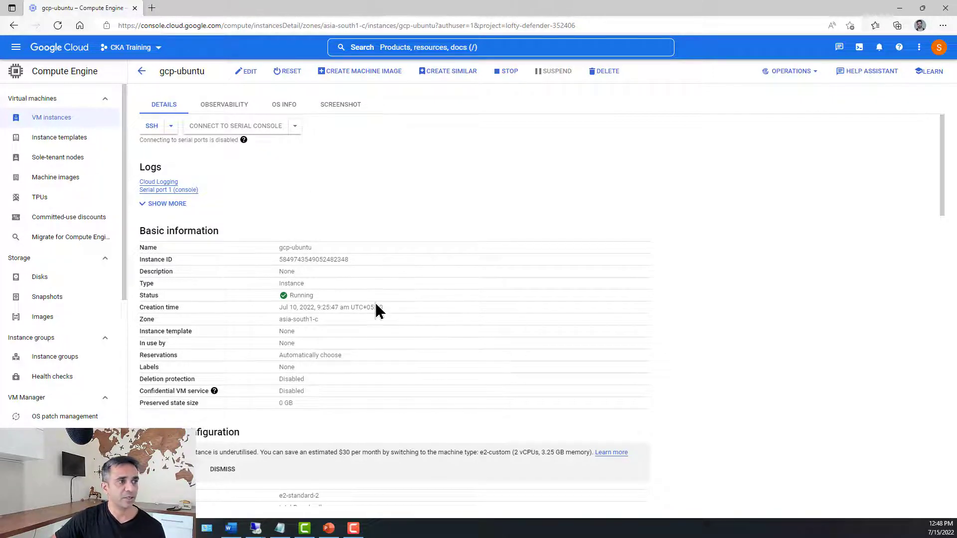
scroll(376, 306, "down", 2)
scroll(376, 309, "up", 2)
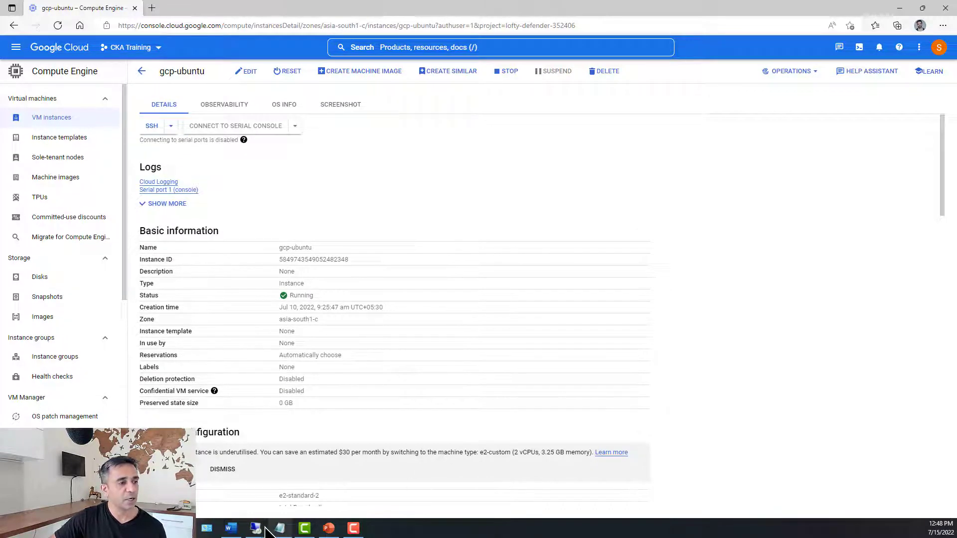
Switch to the Azure portal, start generating an onboarding script for a single Azure Arc server and continue past the prerequisites.
key("alt+Tab")
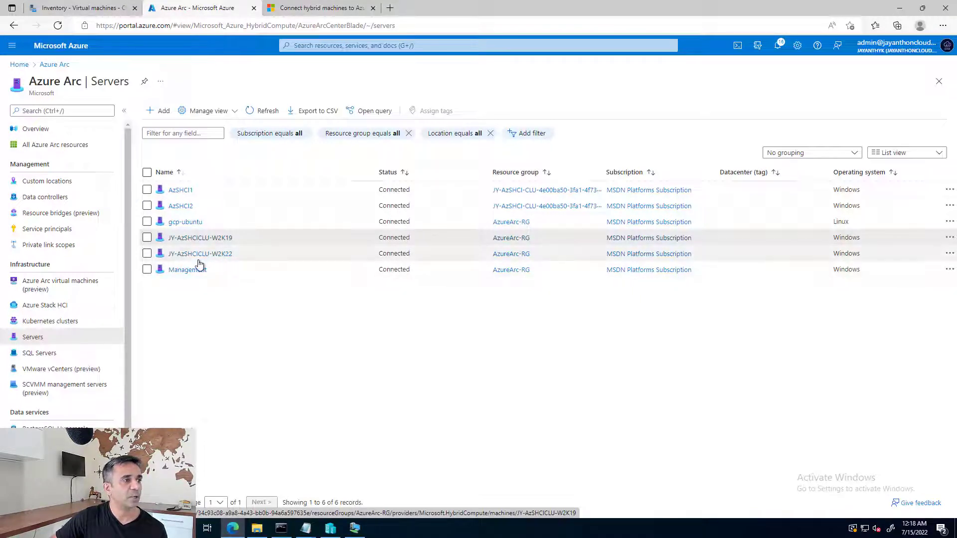
mouse_move(196, 226)
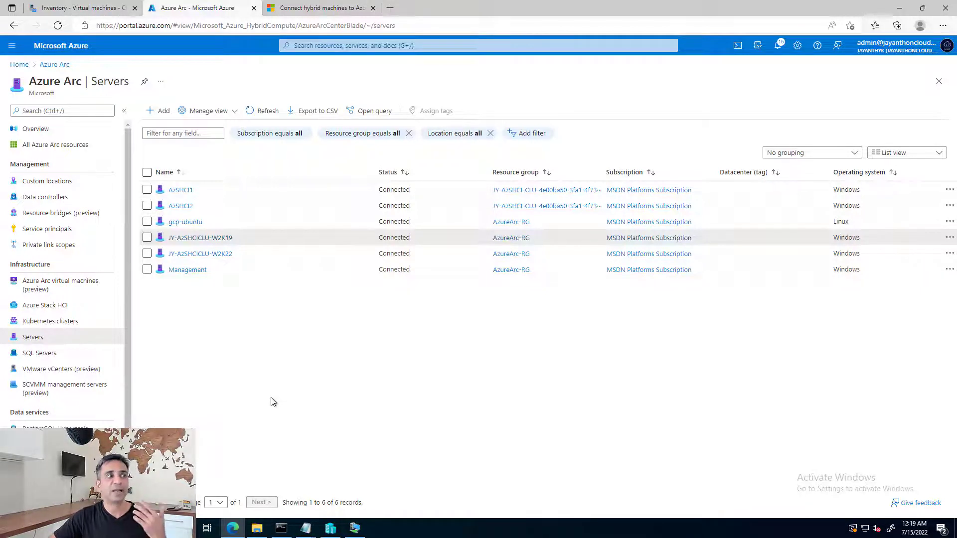
left_click(164, 111)
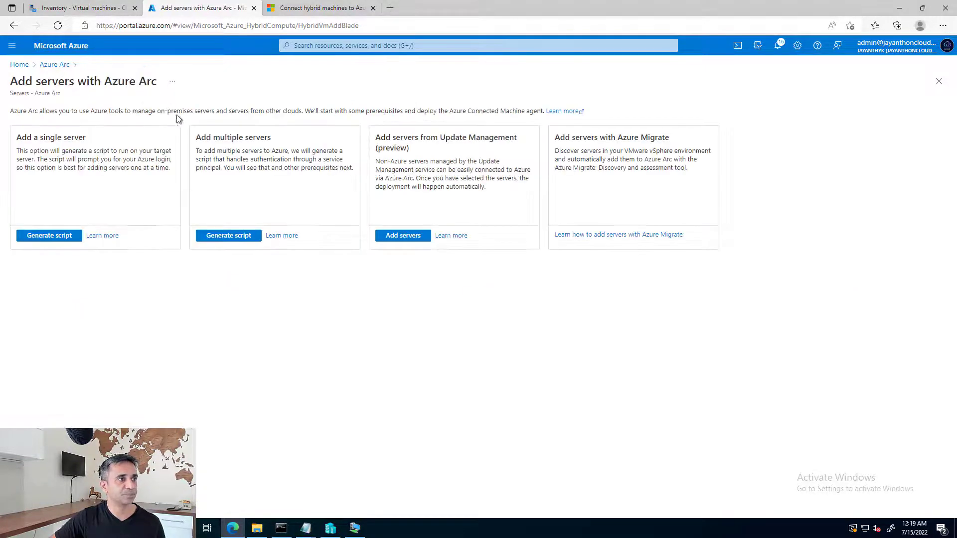
left_click(58, 238)
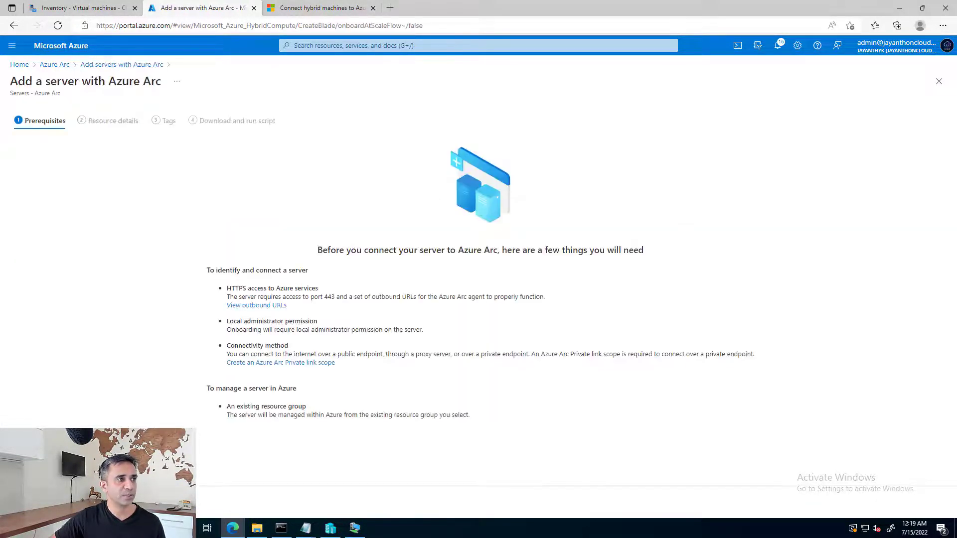
left_click(94, 502)
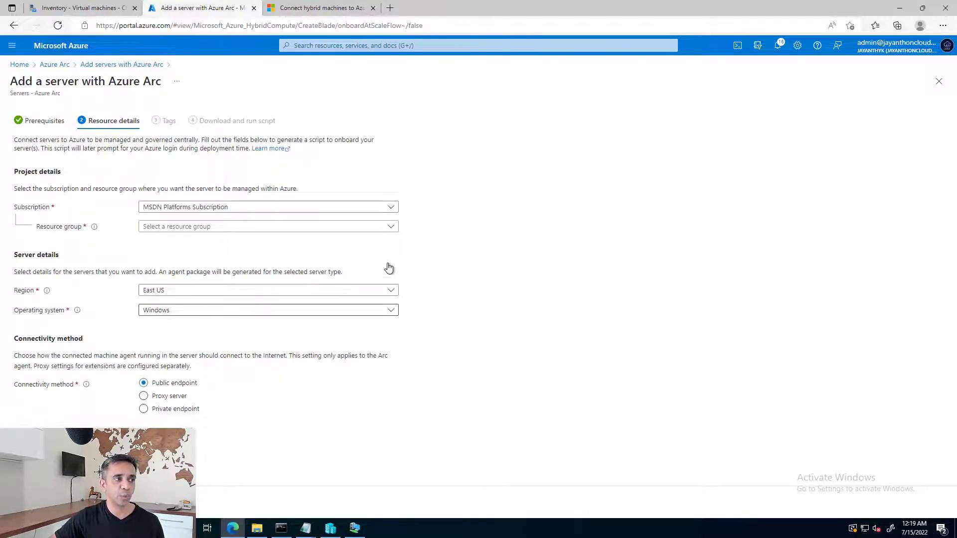
Set the resource group to AzureArc-RG, the region to Southeast Asia and the operating system to Linux, then continue to the tags.
left_click(375, 230)
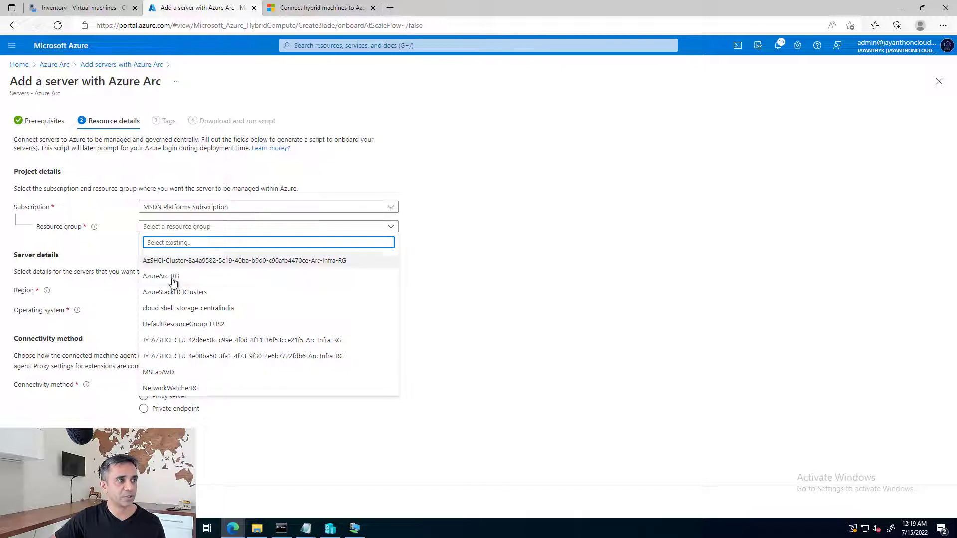
left_click(310, 278)
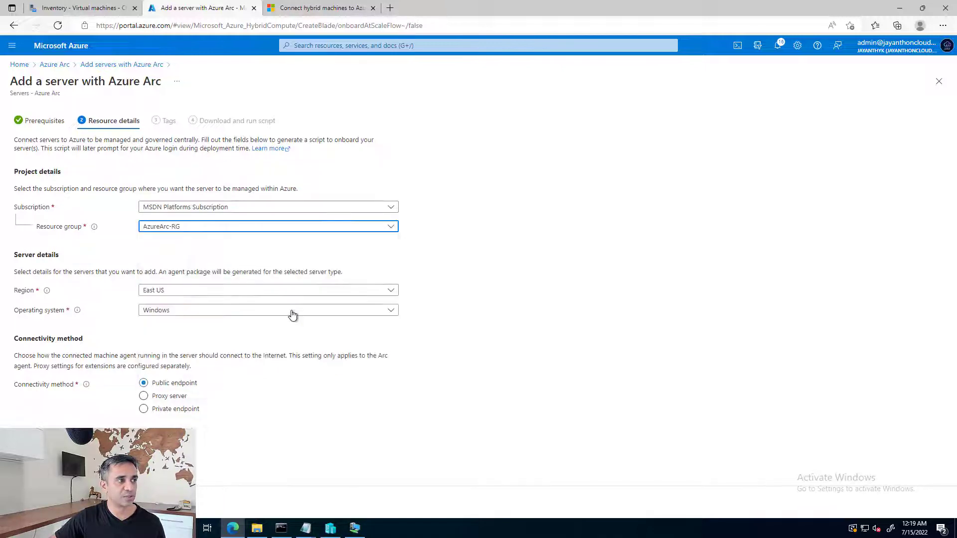
left_click(209, 292)
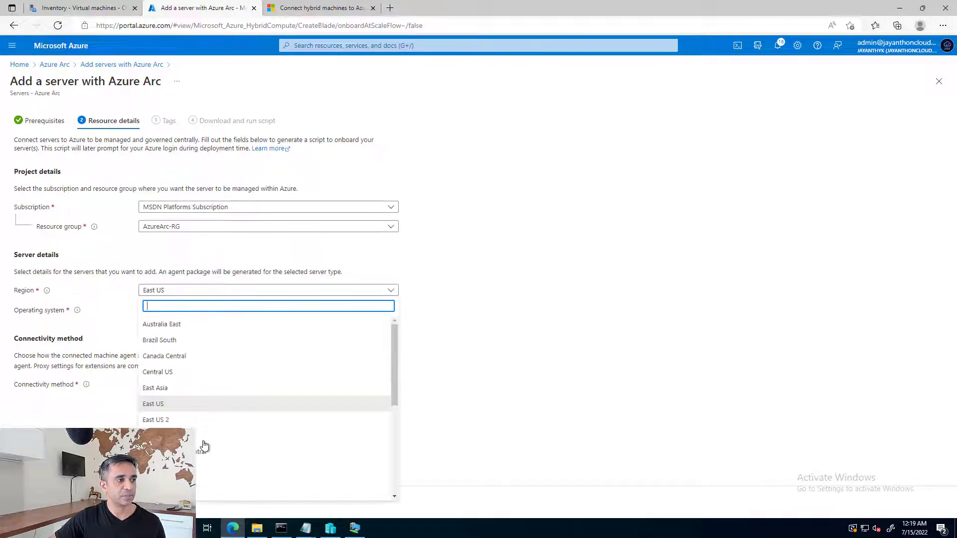
scroll(200, 465, "down", 3)
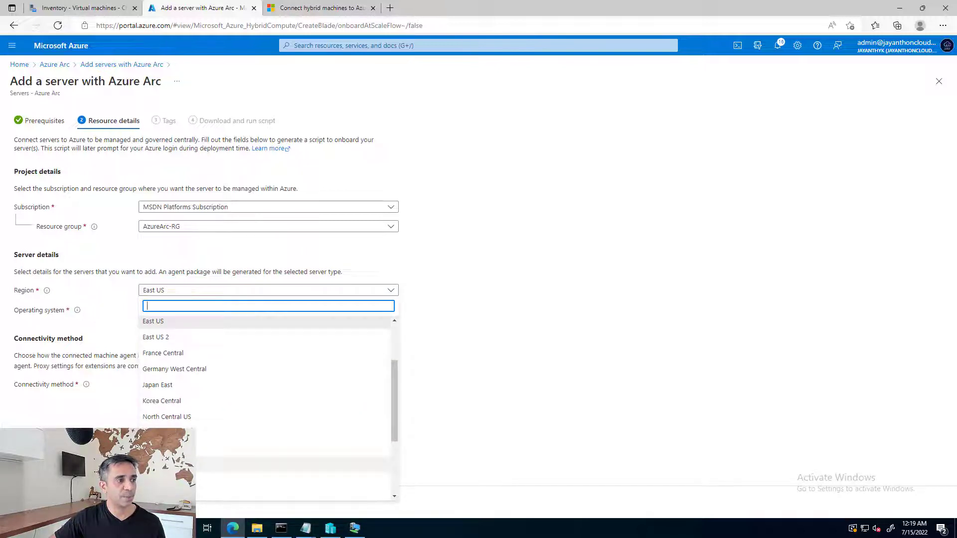
left_click(199, 465)
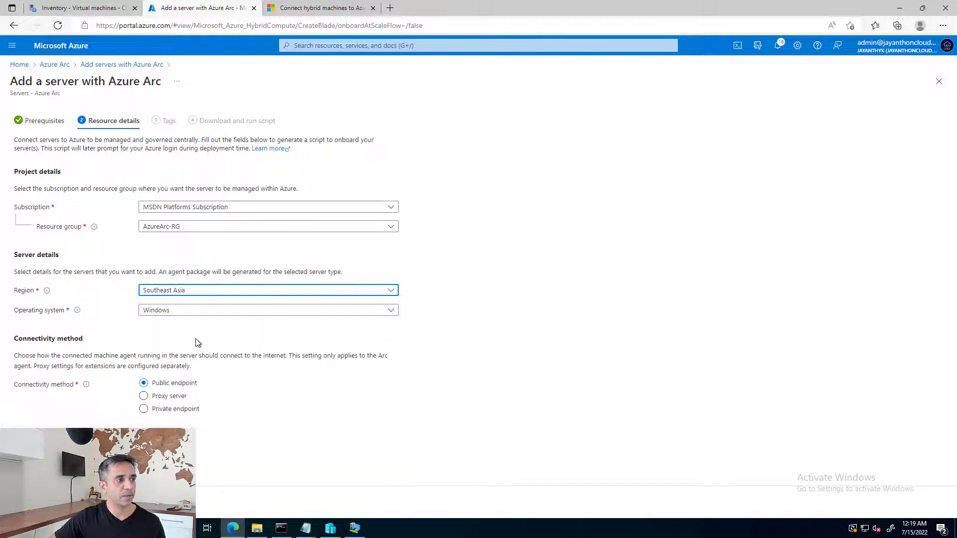
left_click(227, 315)
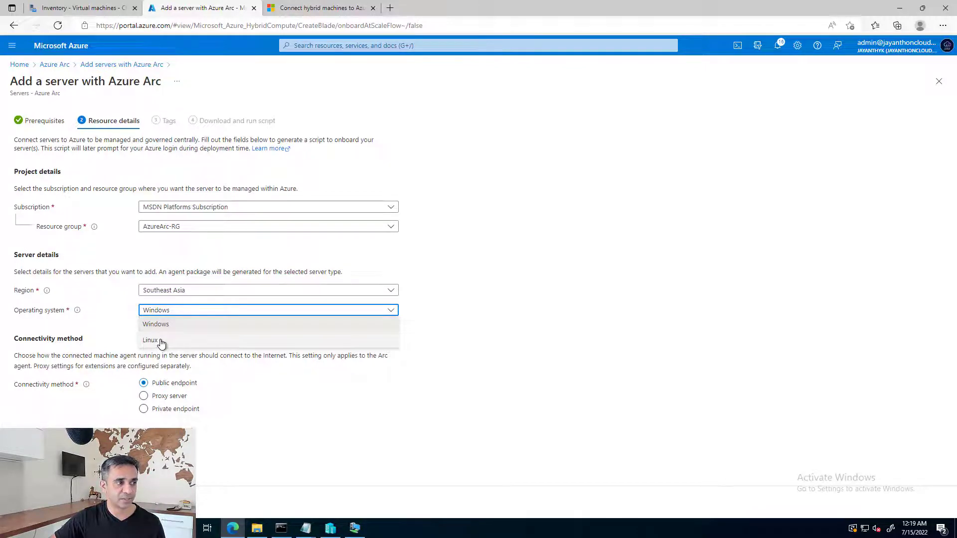
left_click(161, 342)
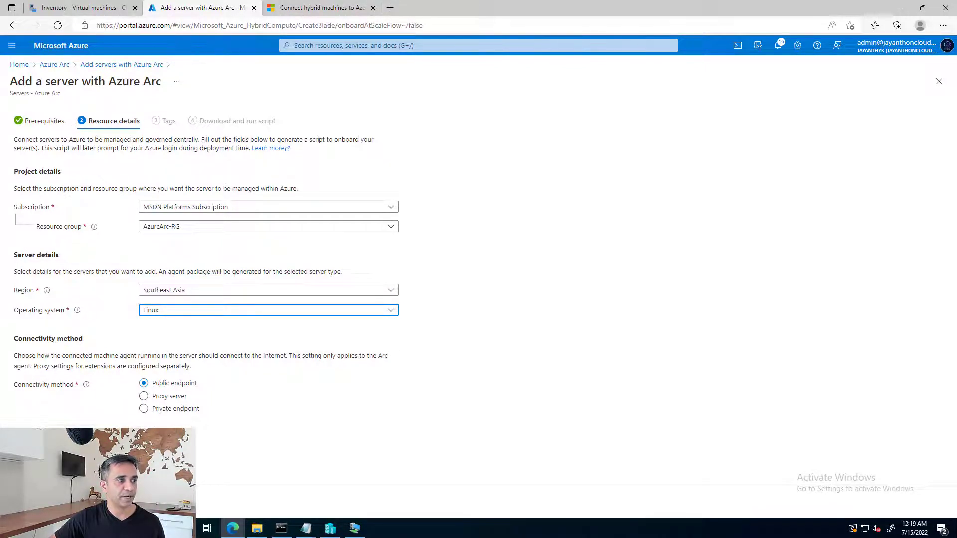
left_click(92, 502)
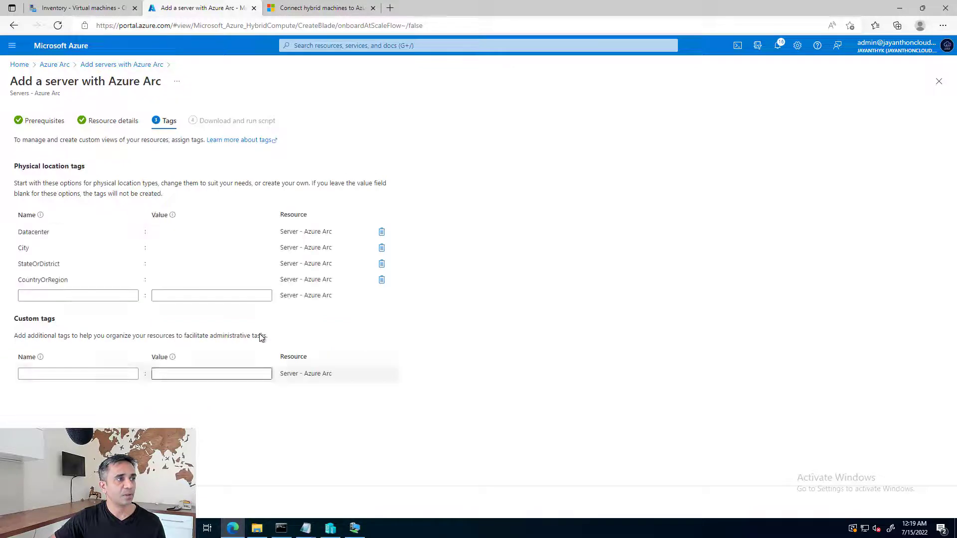
Add a physical location tag LabName with the value AzureArc-Servers, generate the onboarding script and select its entire text.
left_click(77, 300)
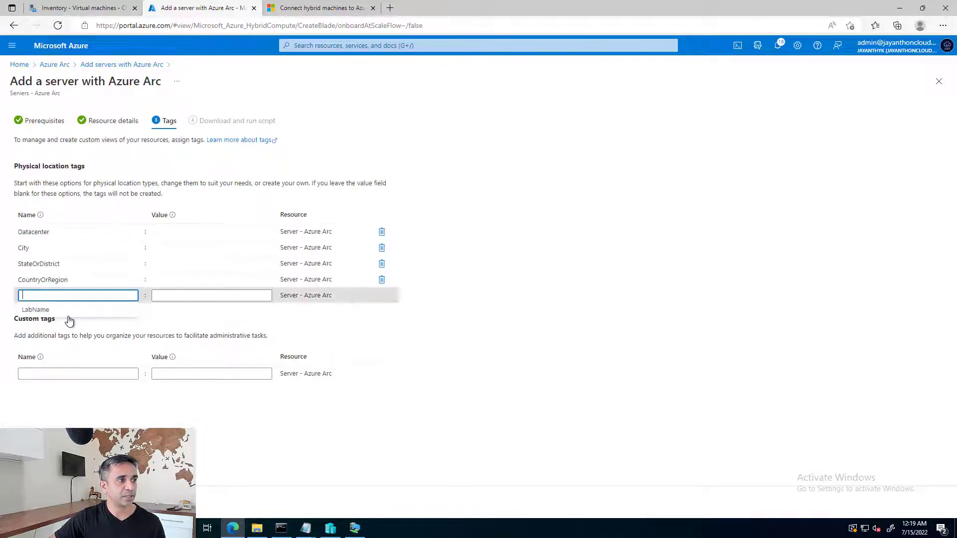
left_click(58, 312)
left_click(195, 296)
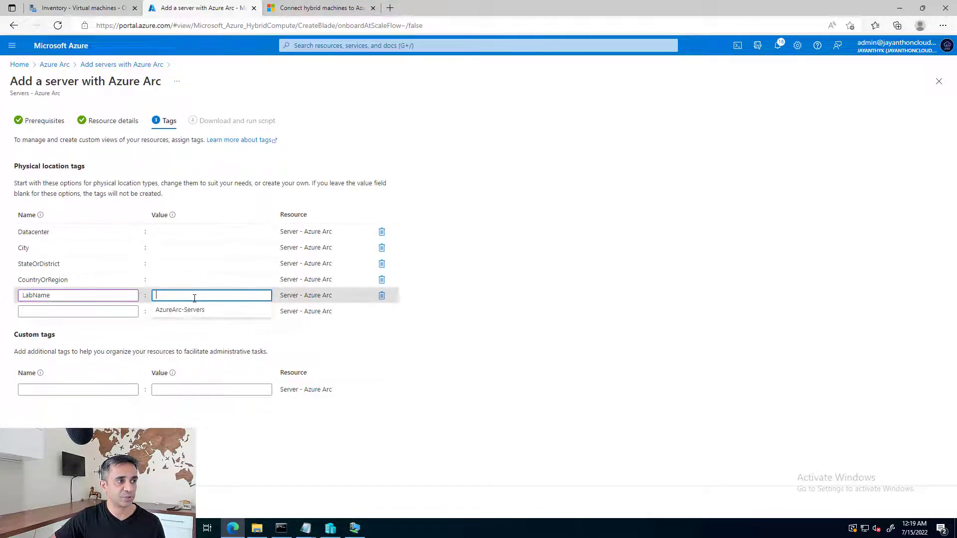
left_click(186, 312)
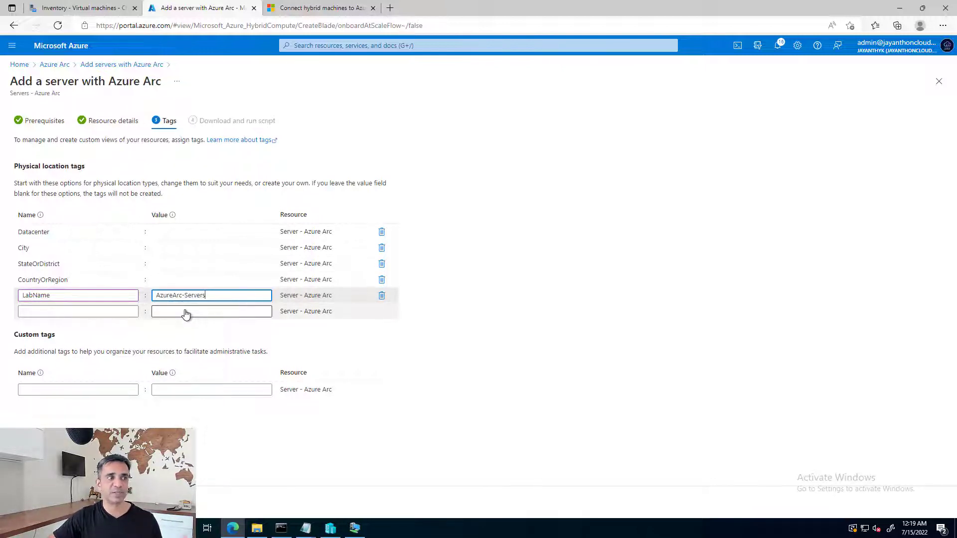
left_click(89, 503)
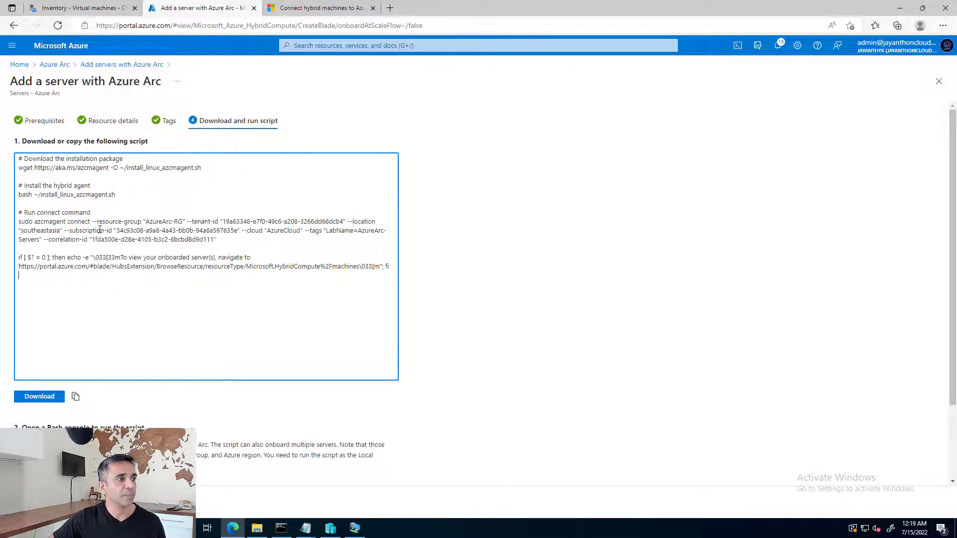
left_click_drag(19, 158, 388, 268)
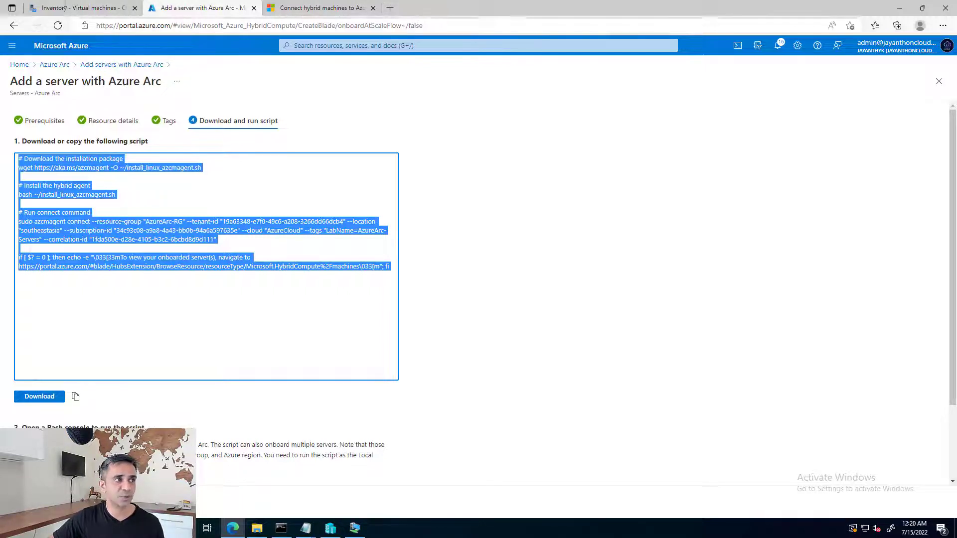
Return to the Azure Arc servers list, review the overview of the gcp-ubuntu server and close it.
left_click(55, 65)
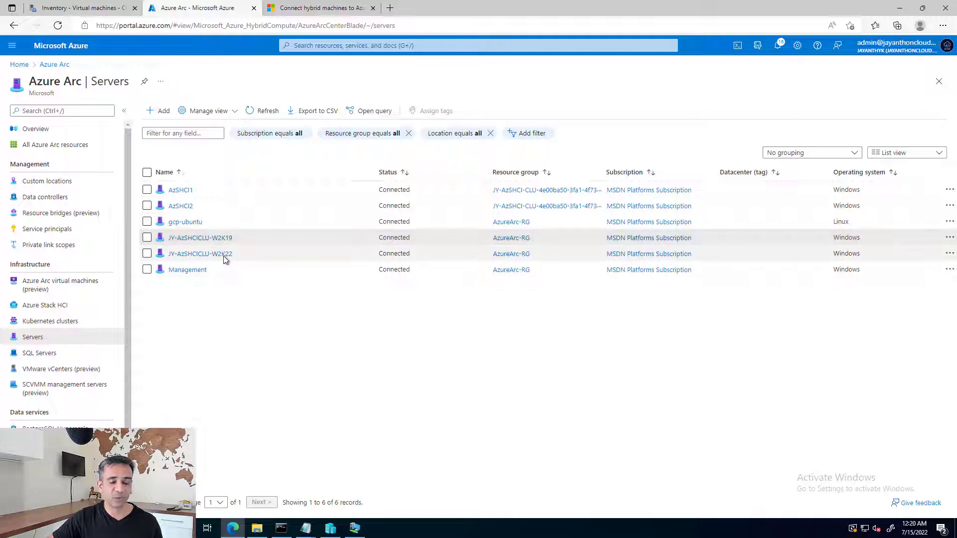
left_click(188, 223)
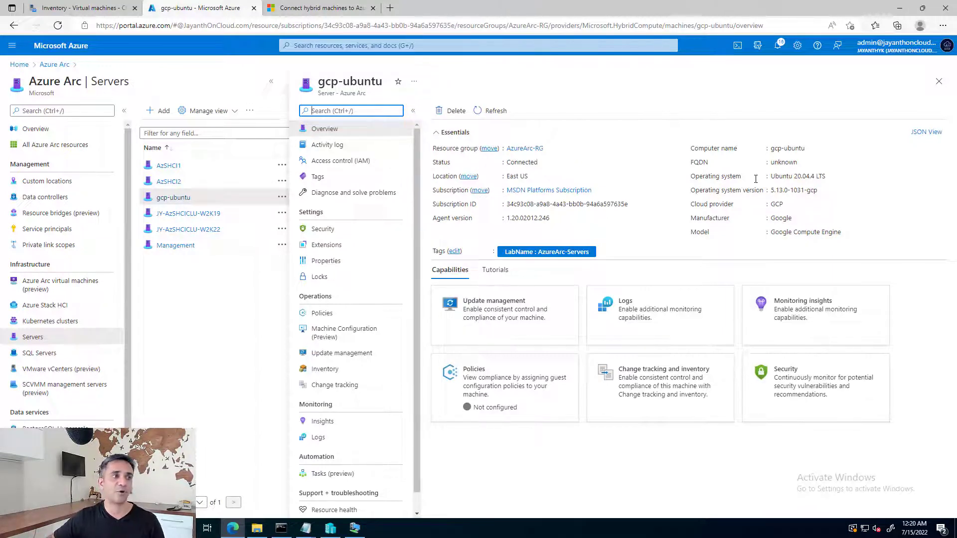
left_click(940, 82)
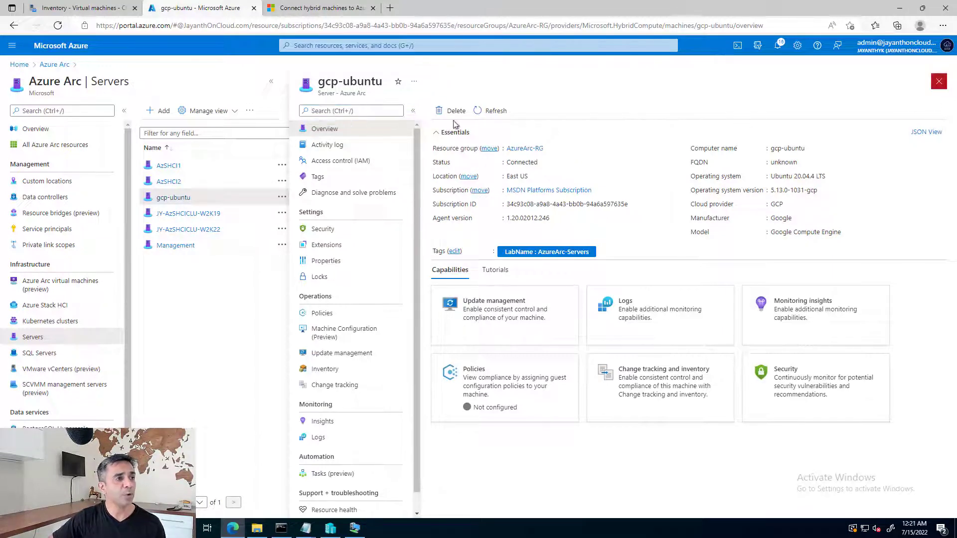
From Azure Arc's infrastructure overview, start generating an onboarding script for multiple servers and continue past the prerequisites.
left_click(19, 65)
left_click(288, 110)
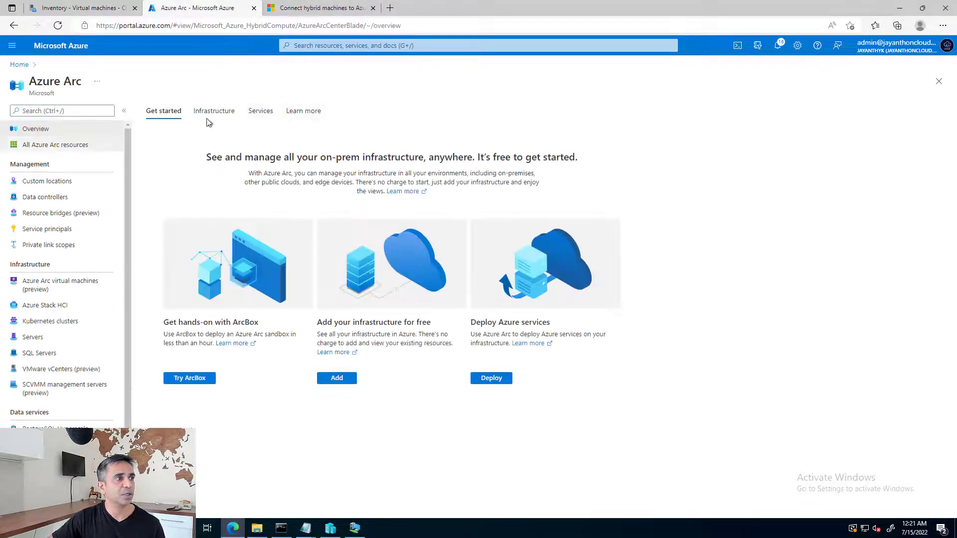
left_click(214, 111)
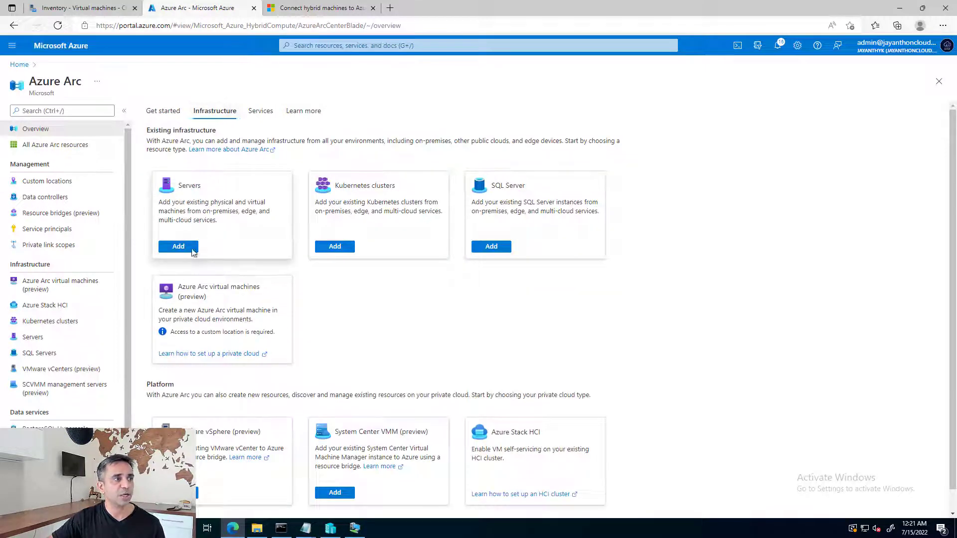
left_click(191, 247)
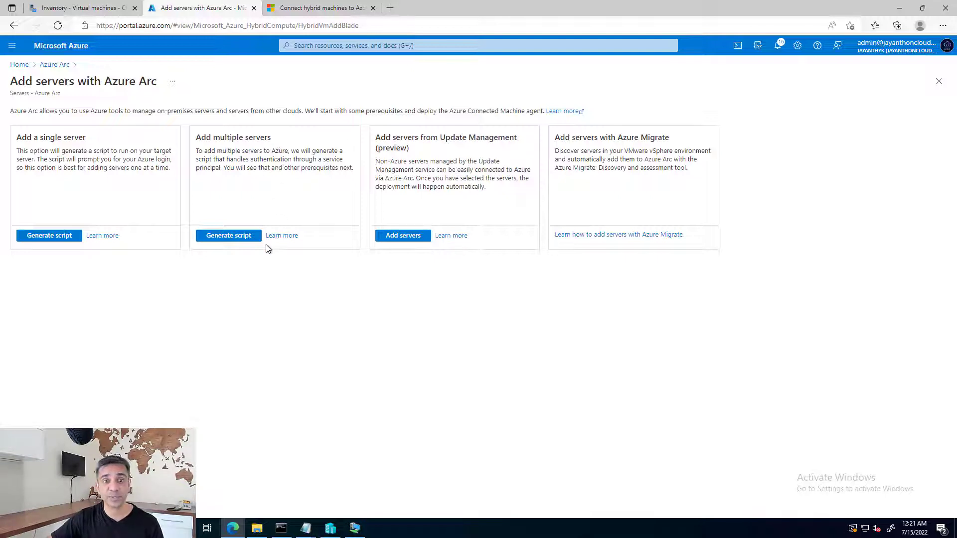
left_click(238, 239)
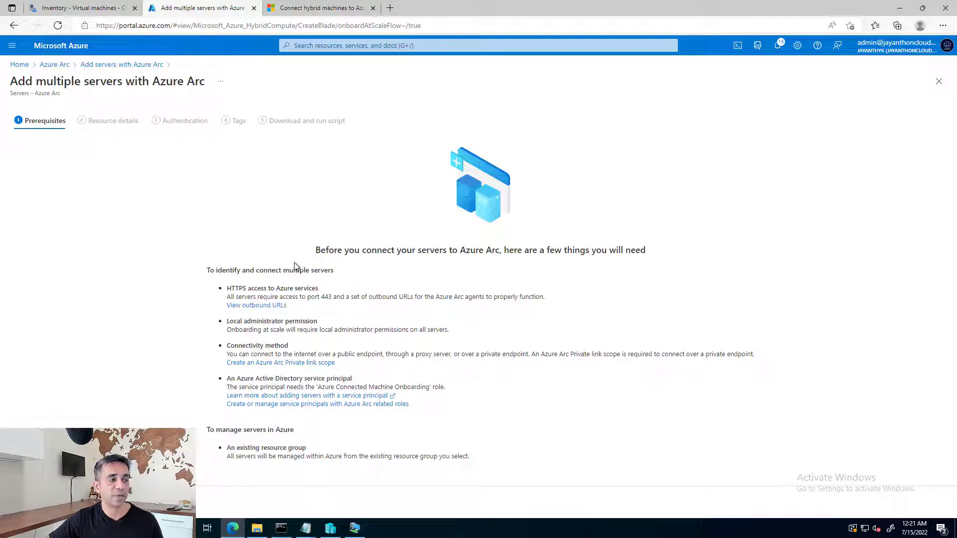
left_click(82, 502)
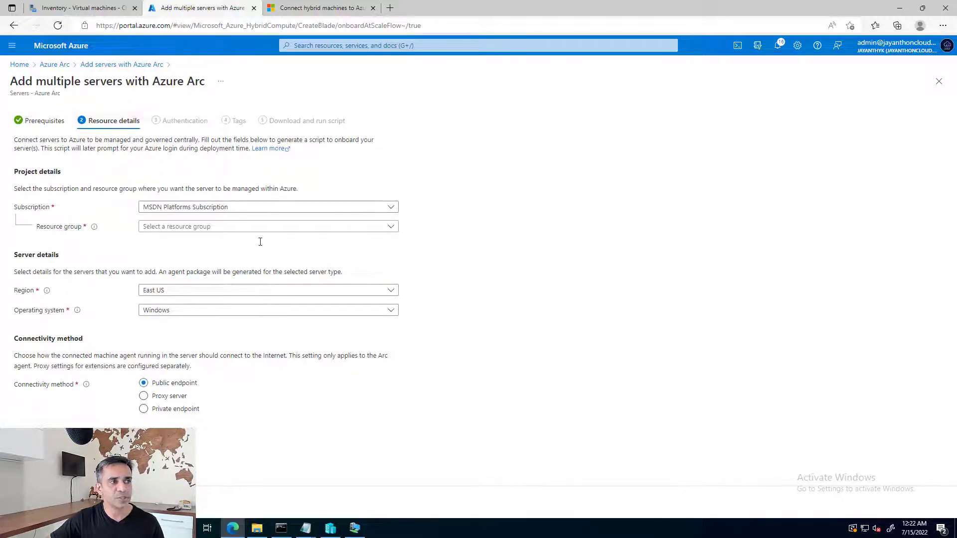
Set the resource group to AzureArc-RG and the region to Southeast Asia for the Windows servers, then continue to authentication.
left_click(242, 227)
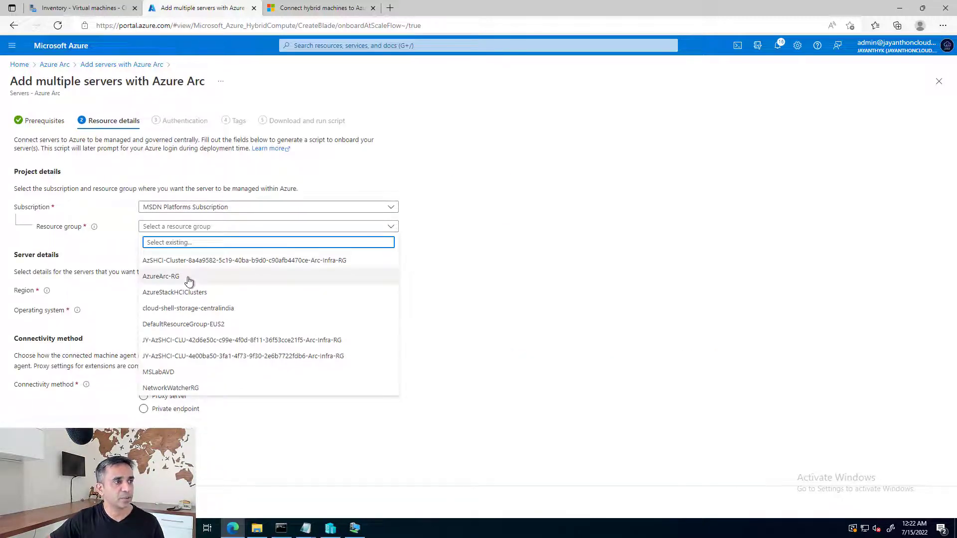
left_click(188, 277)
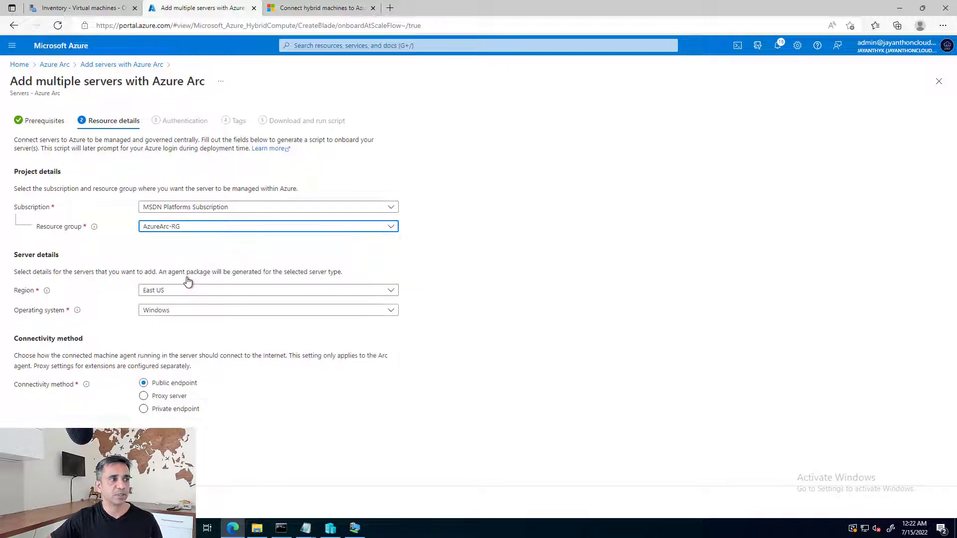
left_click(192, 295)
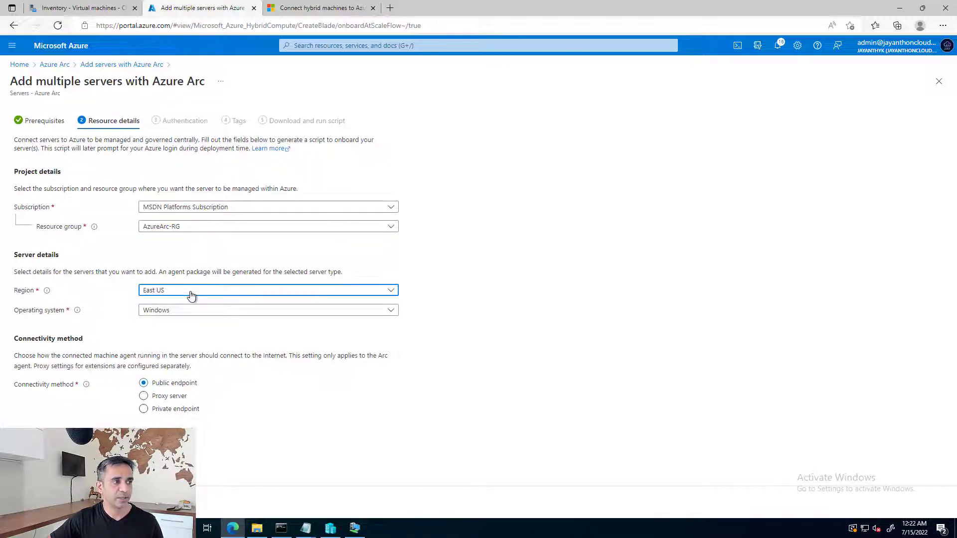
scroll(202, 467, "down", 1)
scroll(202, 467, "down", 3)
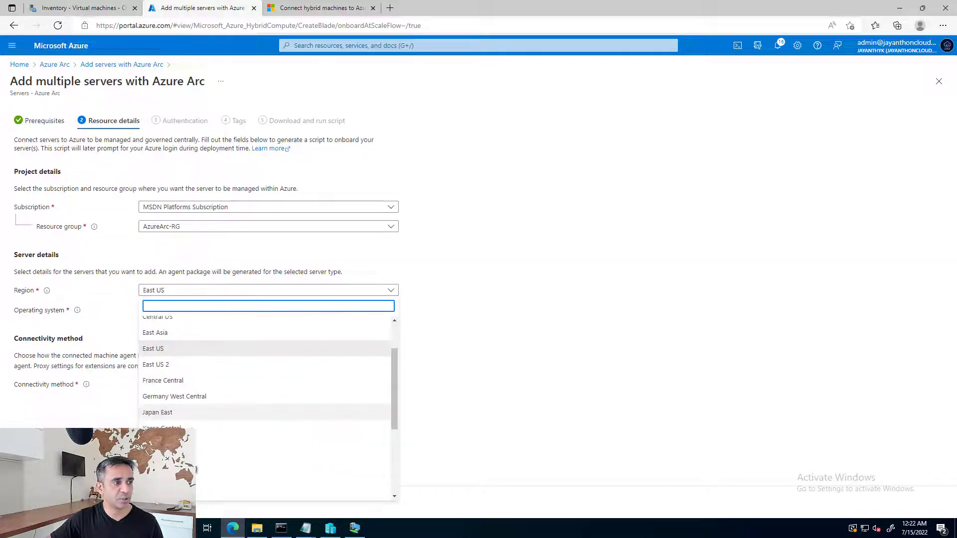
left_click(205, 445)
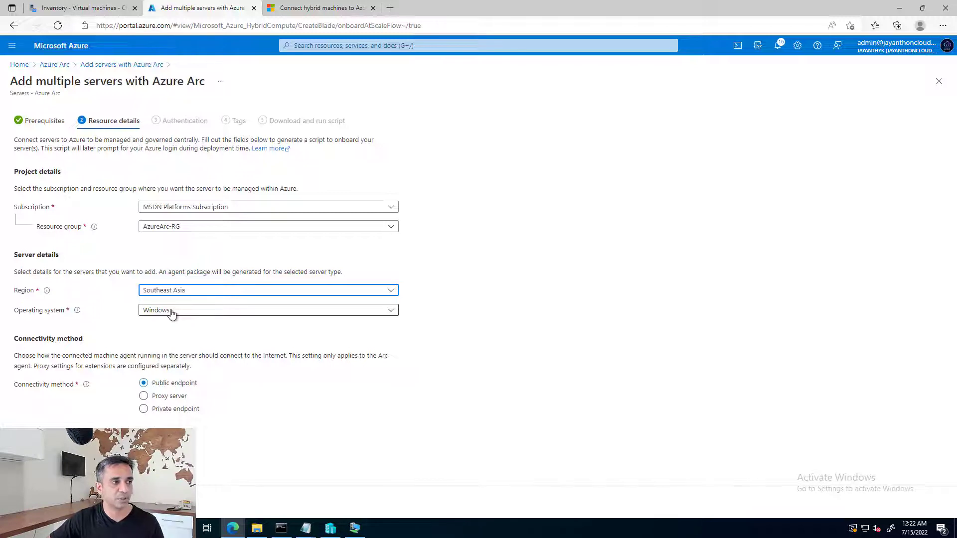
left_click(94, 502)
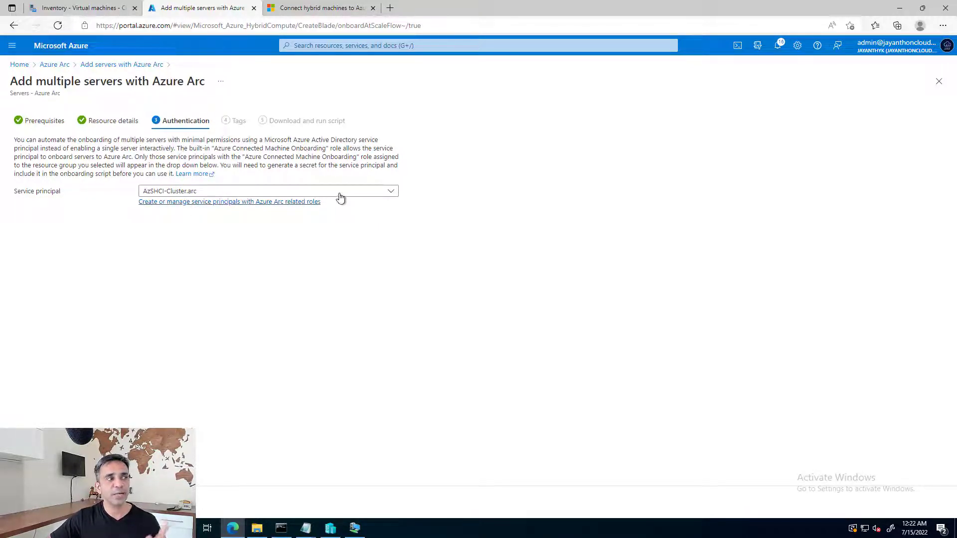
Choose multiplemcprincipal as the service principal for onboarding and continue to the tags.
left_click(392, 194)
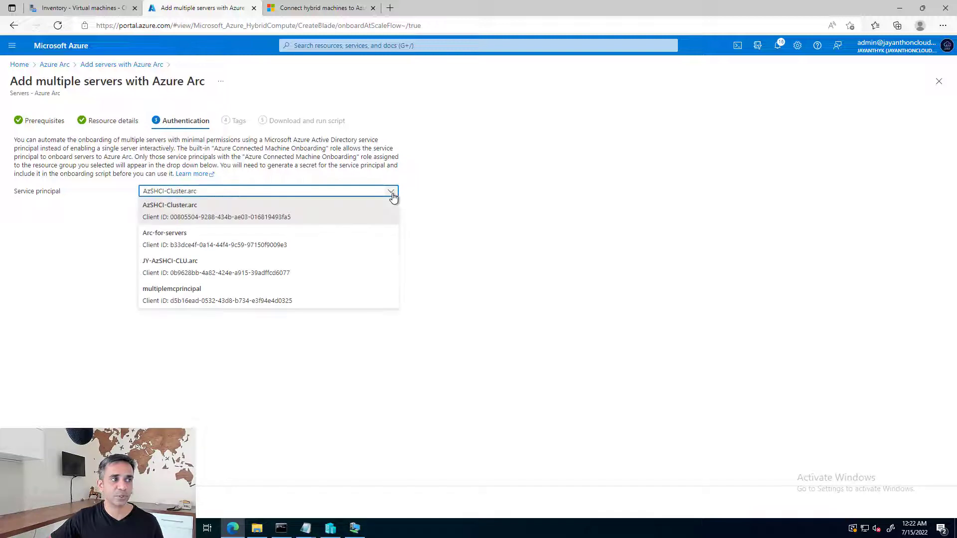
left_click(188, 299)
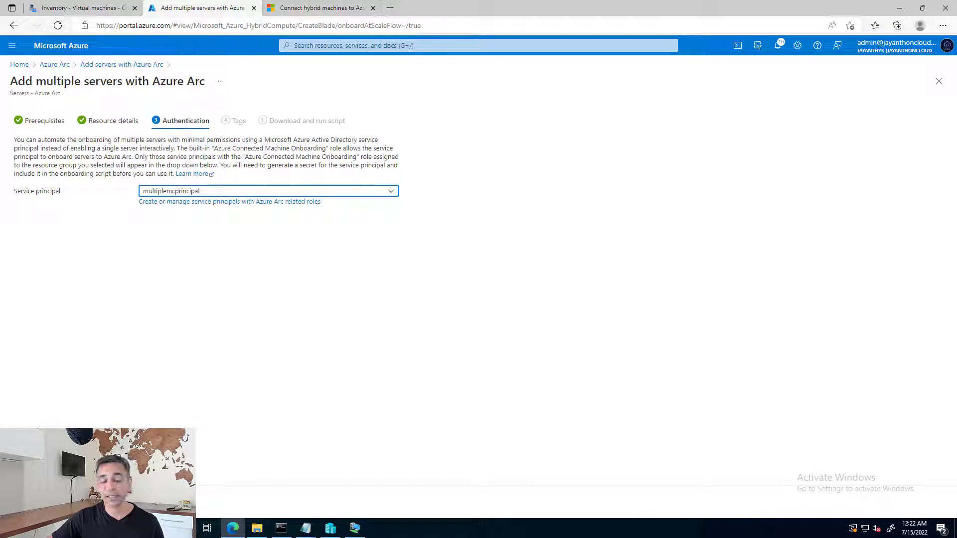
left_click(84, 502)
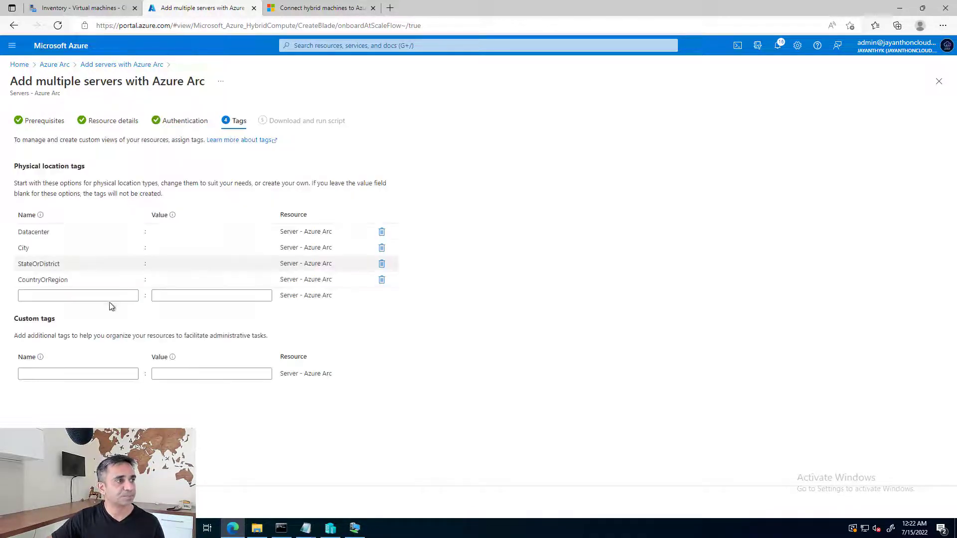
Add a physical location tag LabName with the value AzureArc-Servers, generate the multiple-server onboarding script and review its contents.
left_click(91, 296)
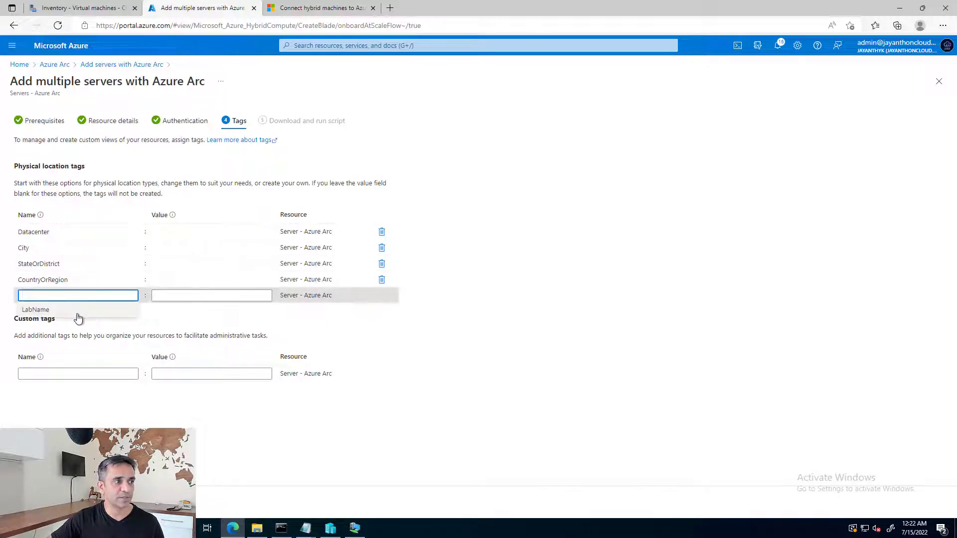
left_click(47, 309)
left_click(200, 297)
left_click(179, 310)
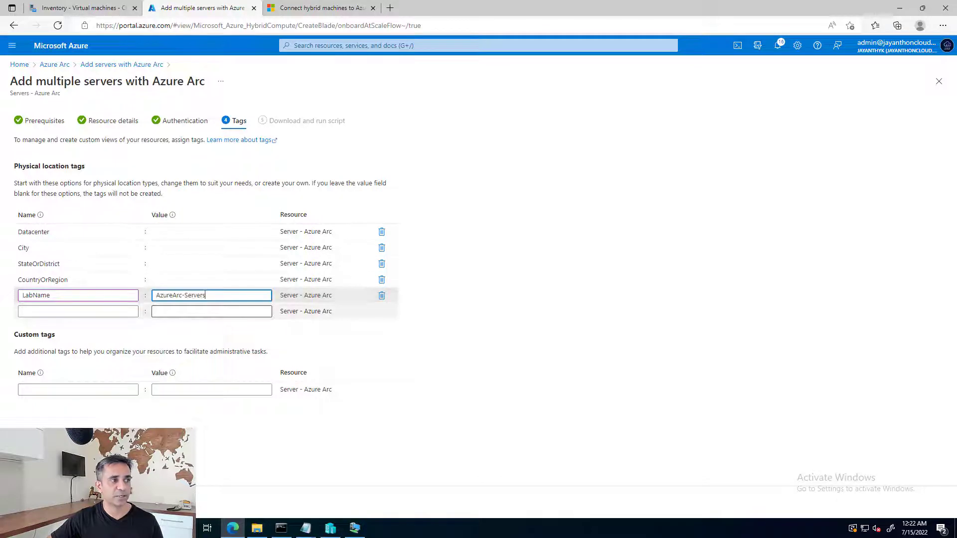
left_click(94, 501)
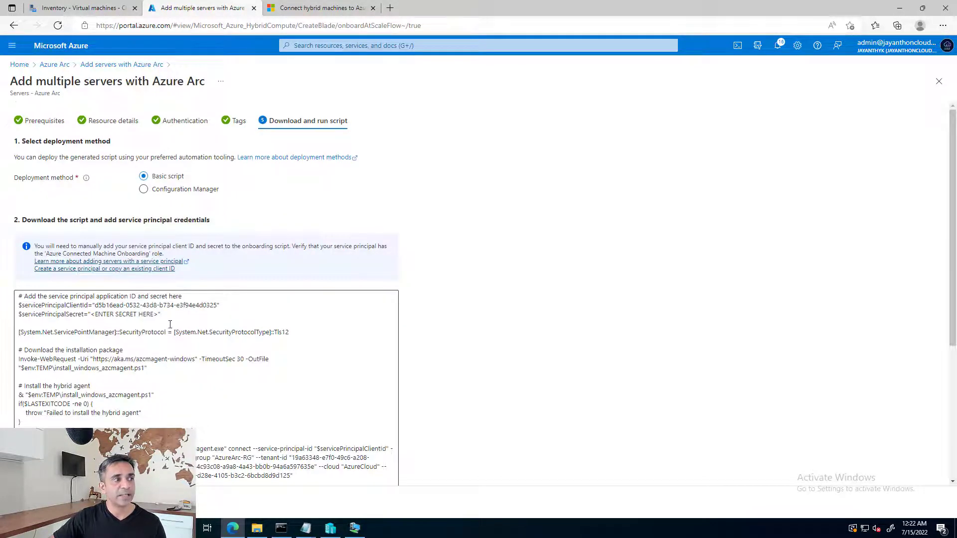
scroll(154, 280, "down", 2)
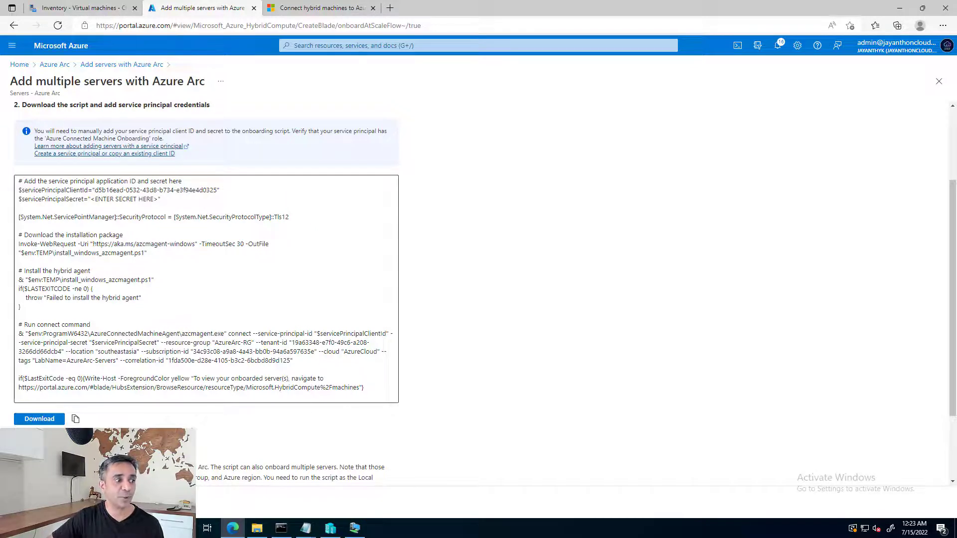
Leave the onboarding wizard, return to Azure Arc and display its list of service principals.
left_click(123, 65)
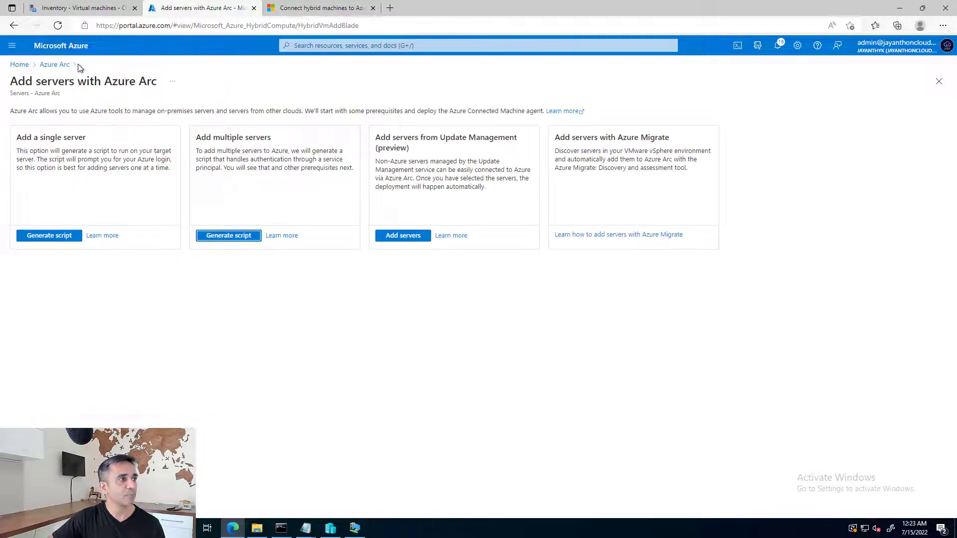
left_click(55, 65)
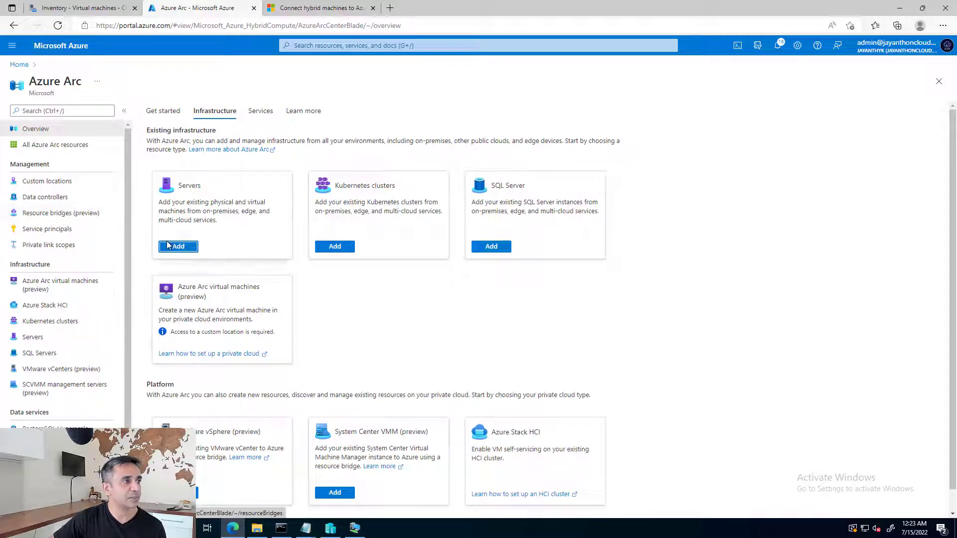
left_click(64, 231)
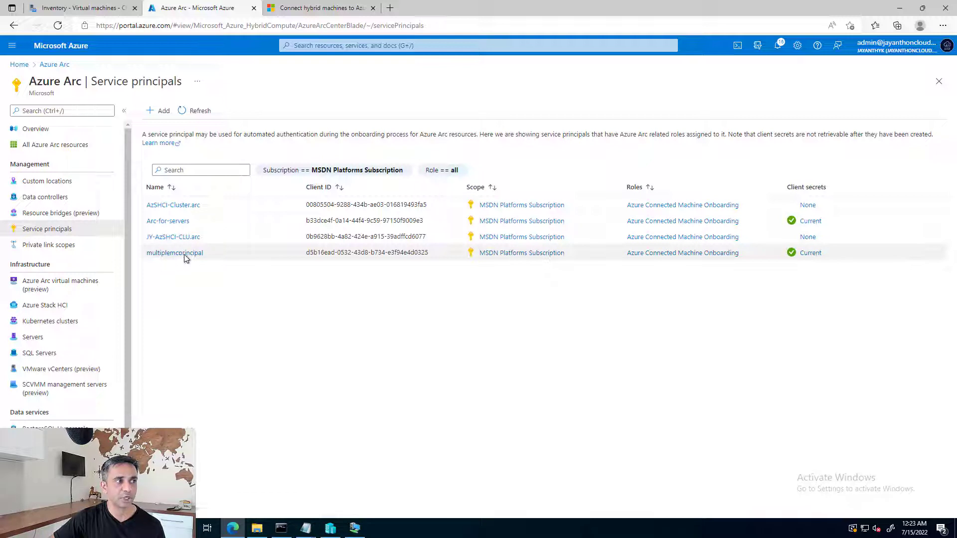
Open the new Azure Arc service principal form, examine its name, scope and client secret settings, and leave without creating one.
left_click(161, 115)
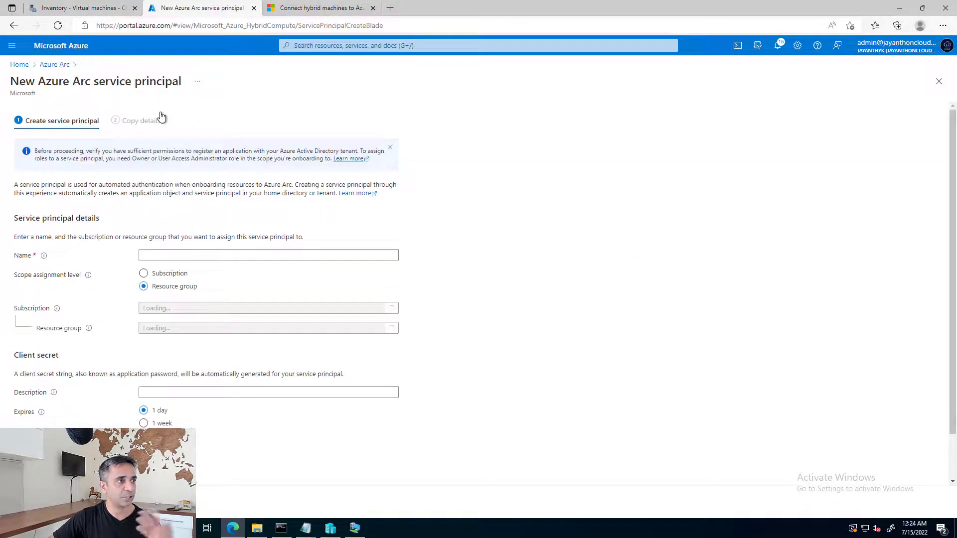
left_click(190, 254)
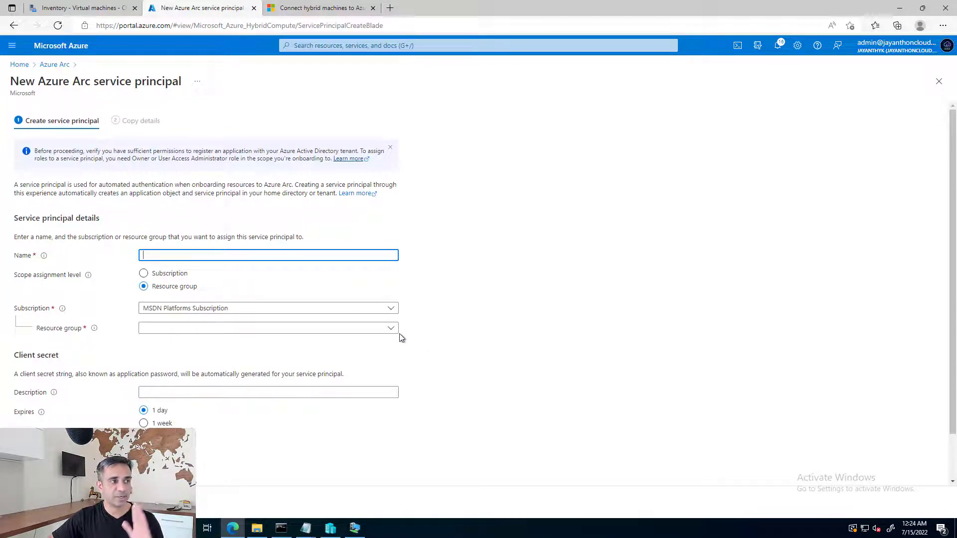
scroll(407, 344, "down", 1)
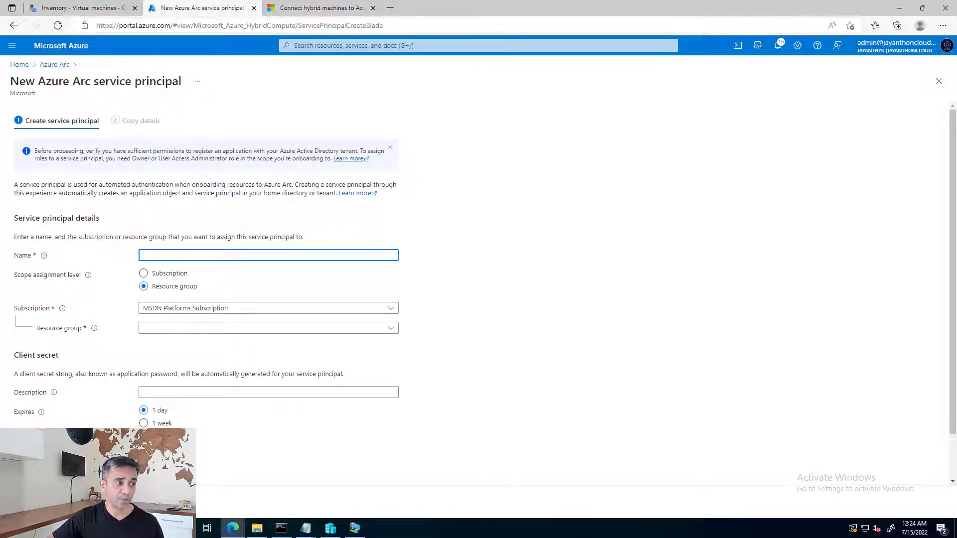
left_click(74, 502)
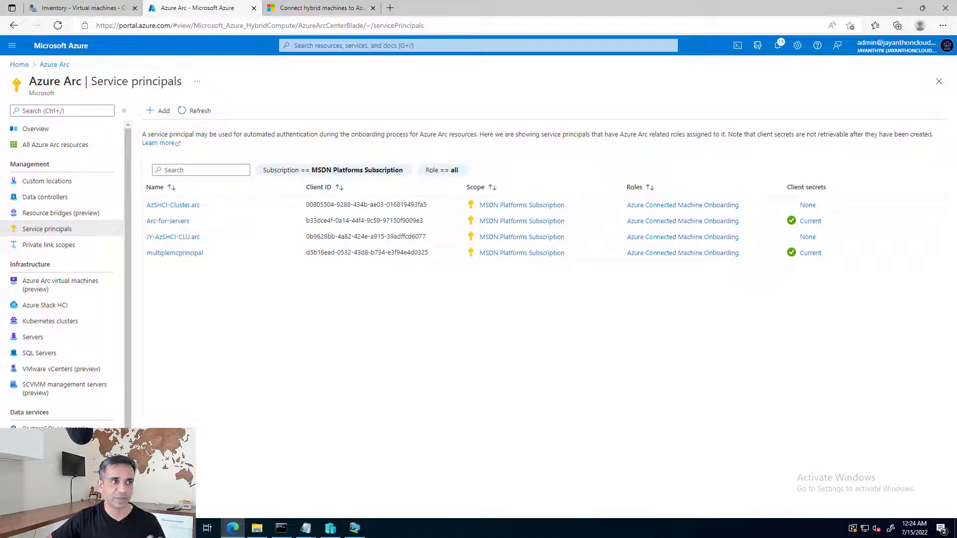
Consult the Microsoft Docs article on connecting hybrid machines to Azure at scale and its list of at-scale connection methods.
left_click(305, 10)
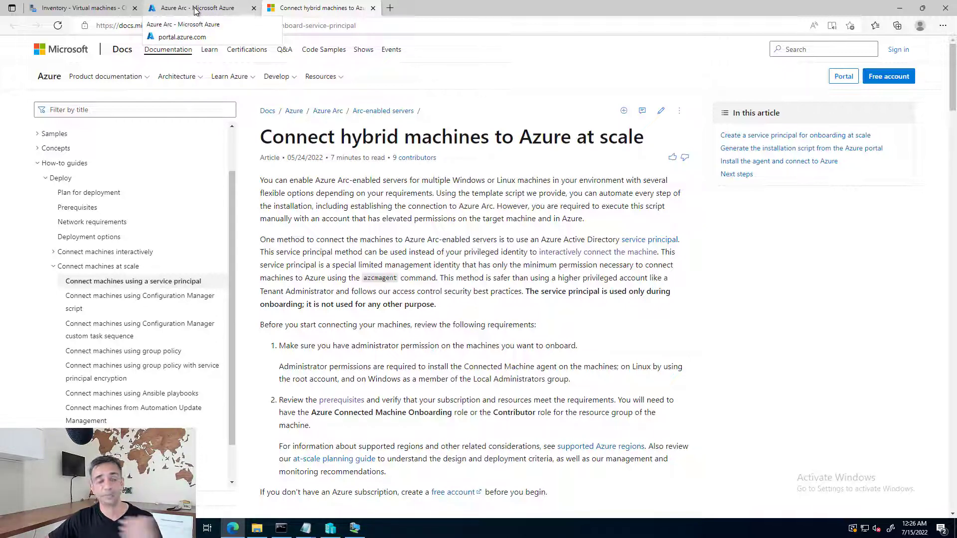
left_click(194, 11)
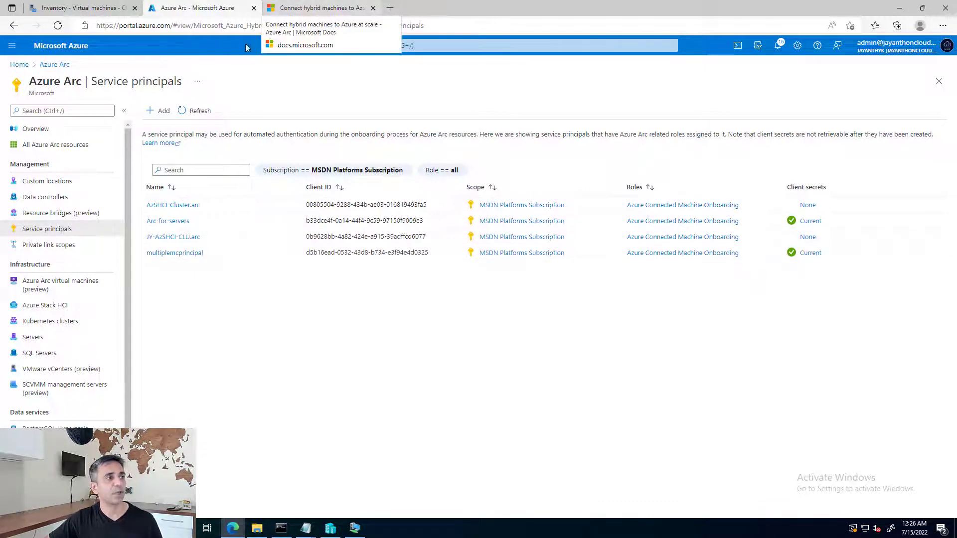
left_click(324, 9)
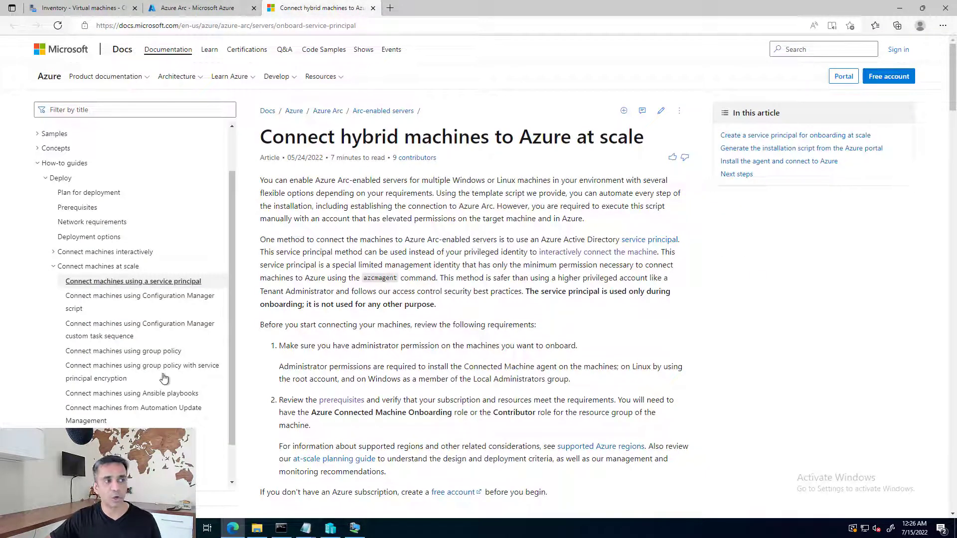